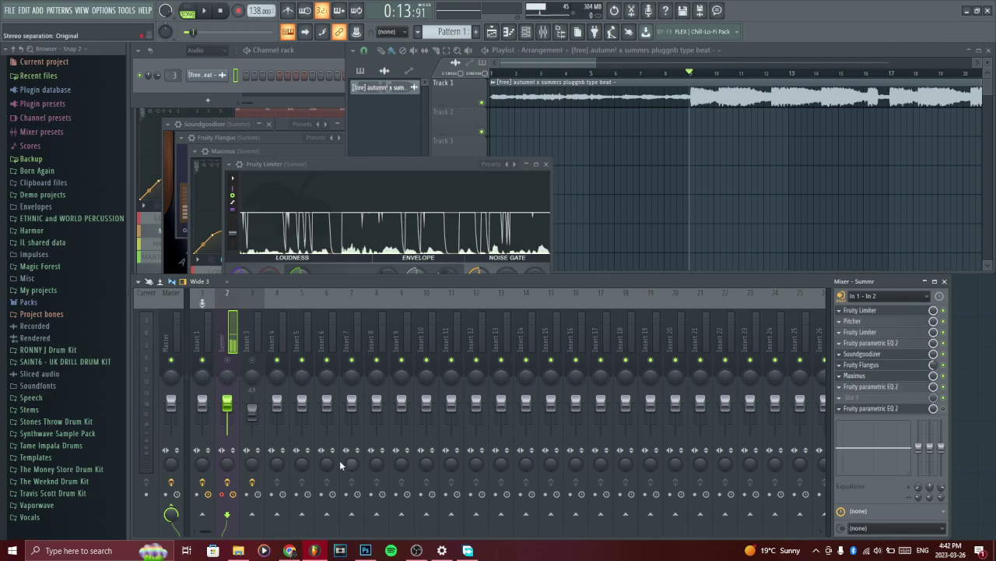
Look over the SUMMRS Vocal Preset product title in Chrome, then minimize the browser
click(298, 554)
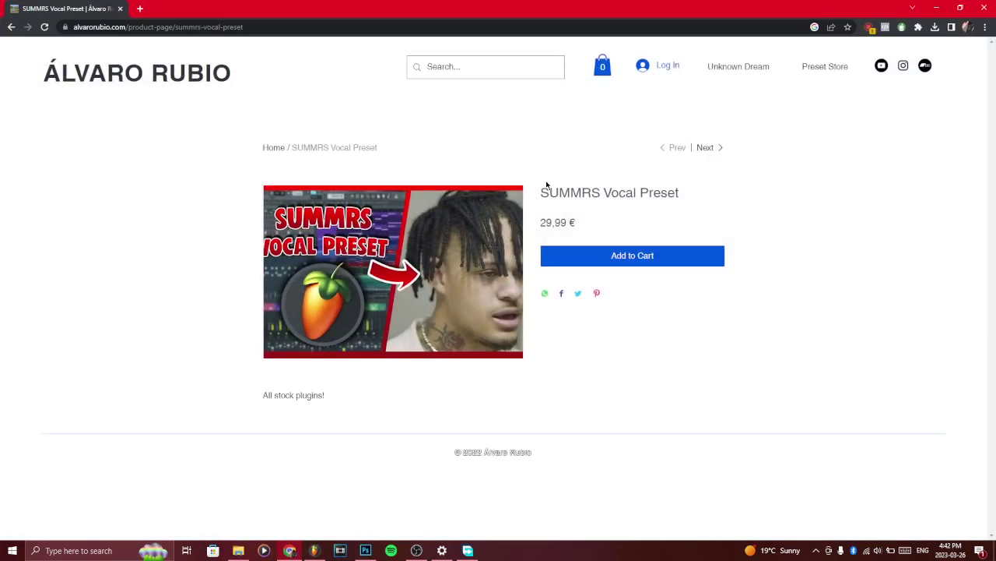
drag(546, 185, 503, 173)
click(489, 145)
triple_click(687, 179)
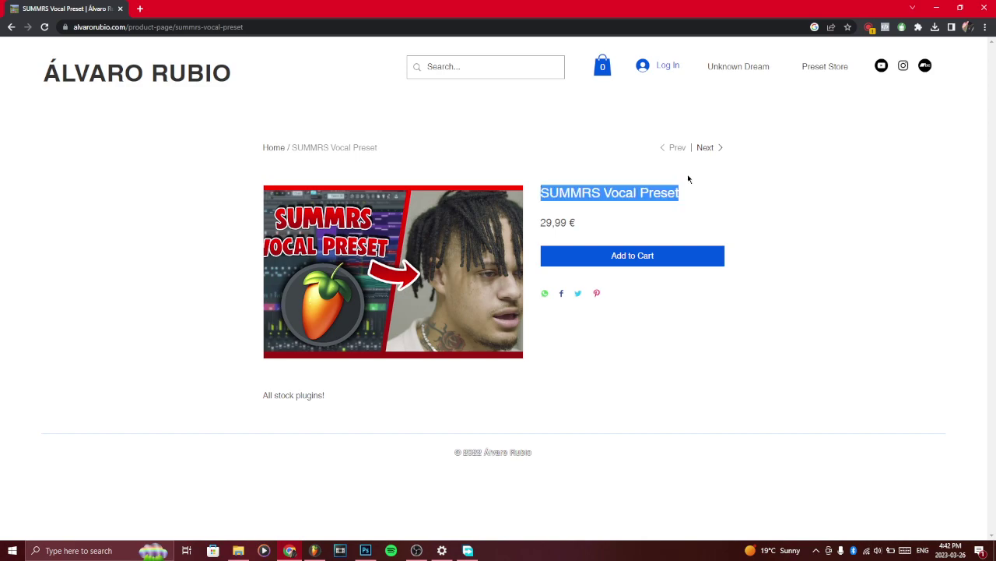
click(667, 188)
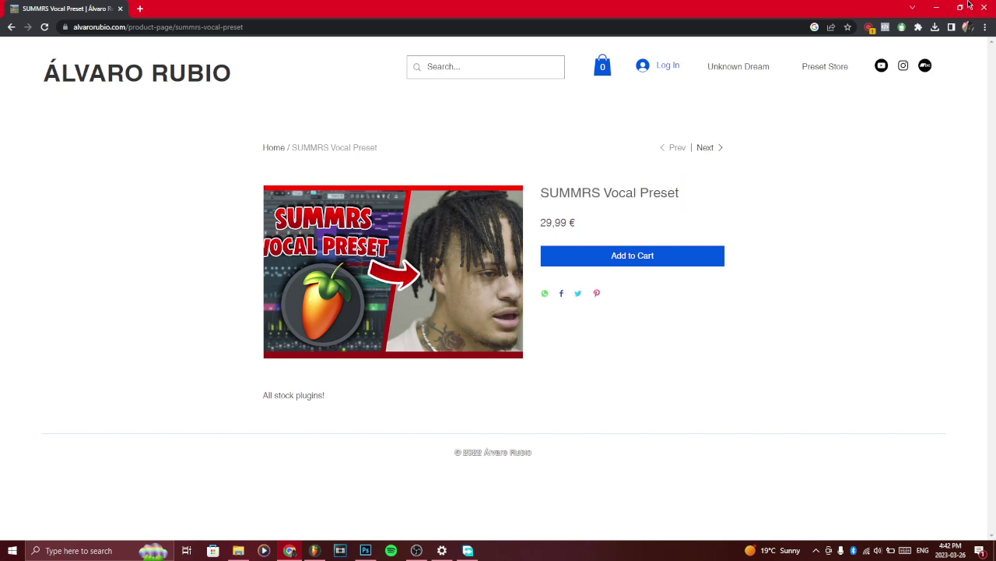
click(937, 7)
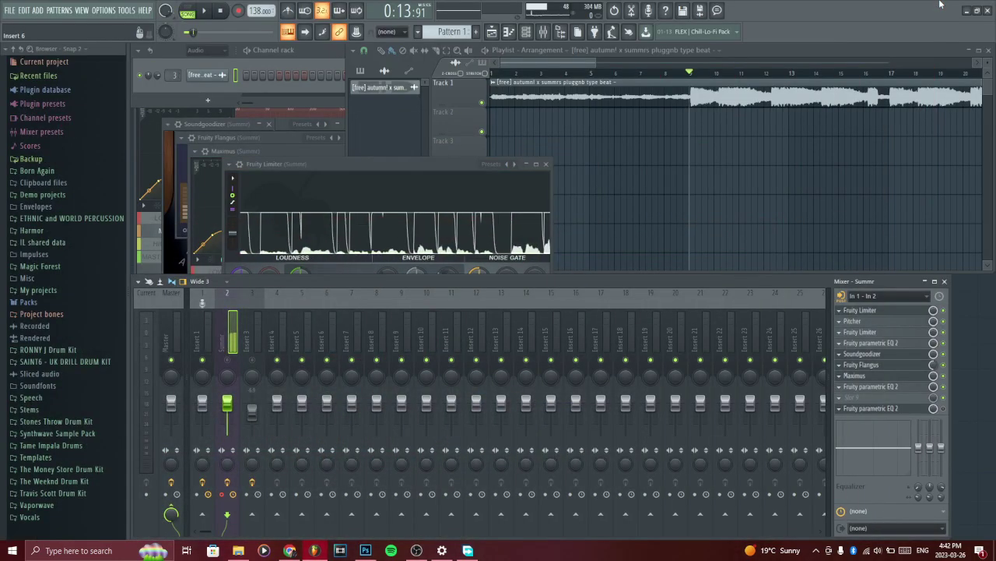
Bring the Summr Fruity Limiter forward, then open Pitcher, set to C Minor at 440 Hz
click(873, 311)
click(874, 311)
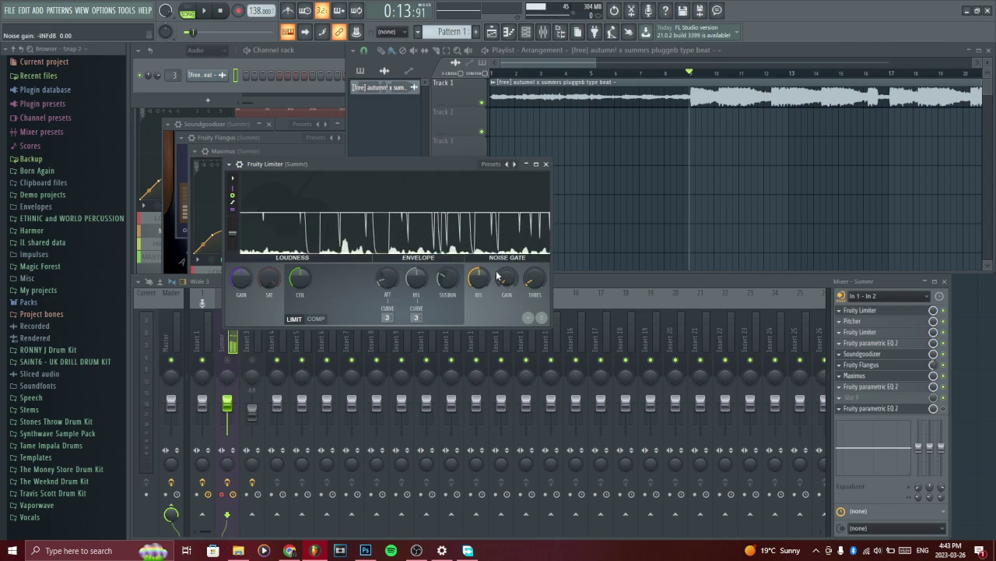
click(863, 321)
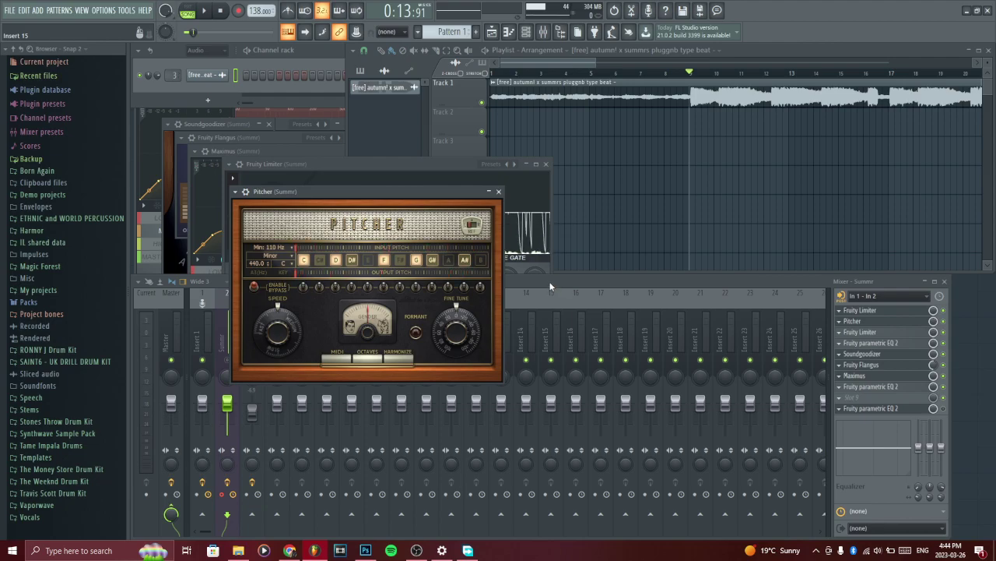
Play the beat from bar 9 through the Summr vocal chain, then stop playback
click(668, 74)
click(697, 75)
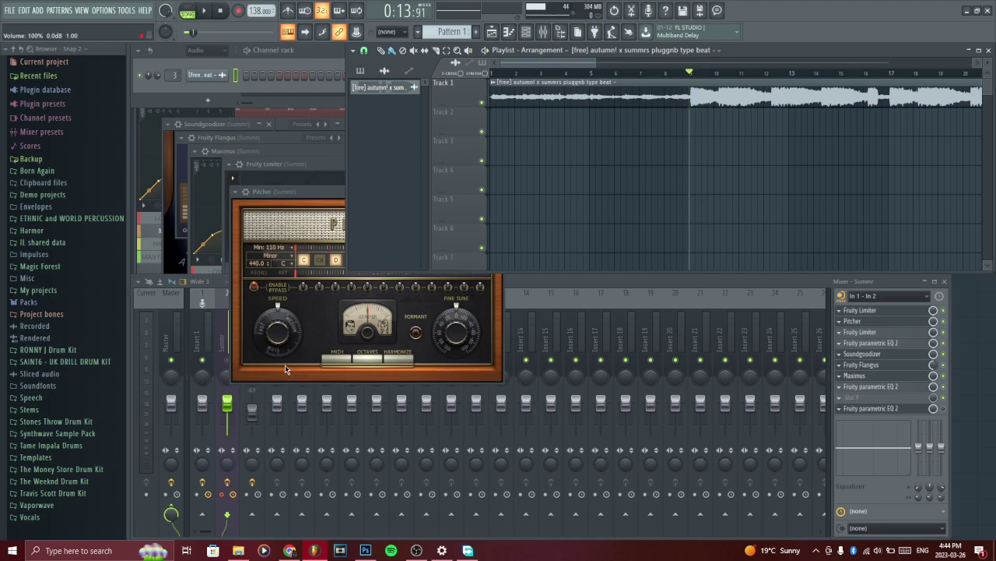
click(229, 333)
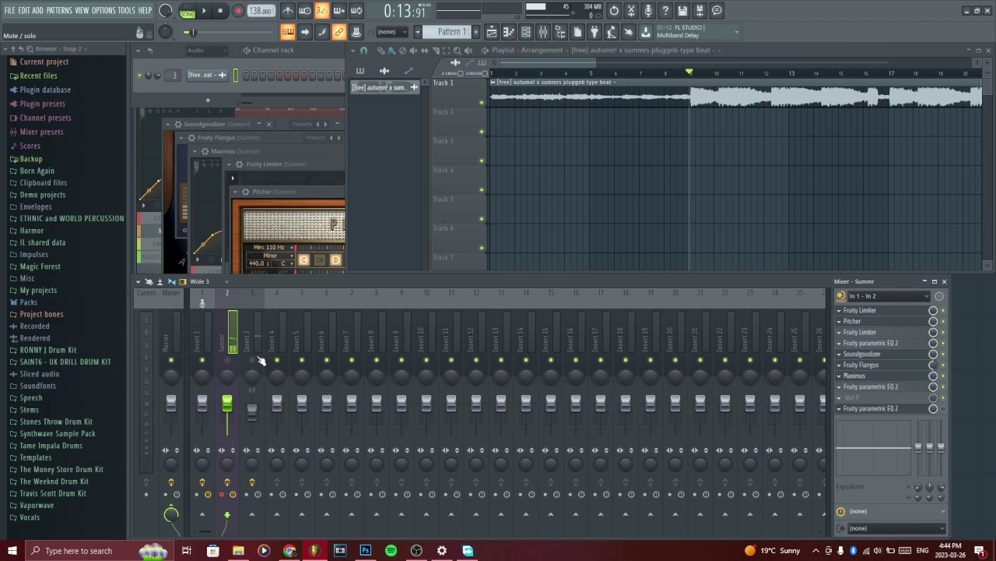
key(space)
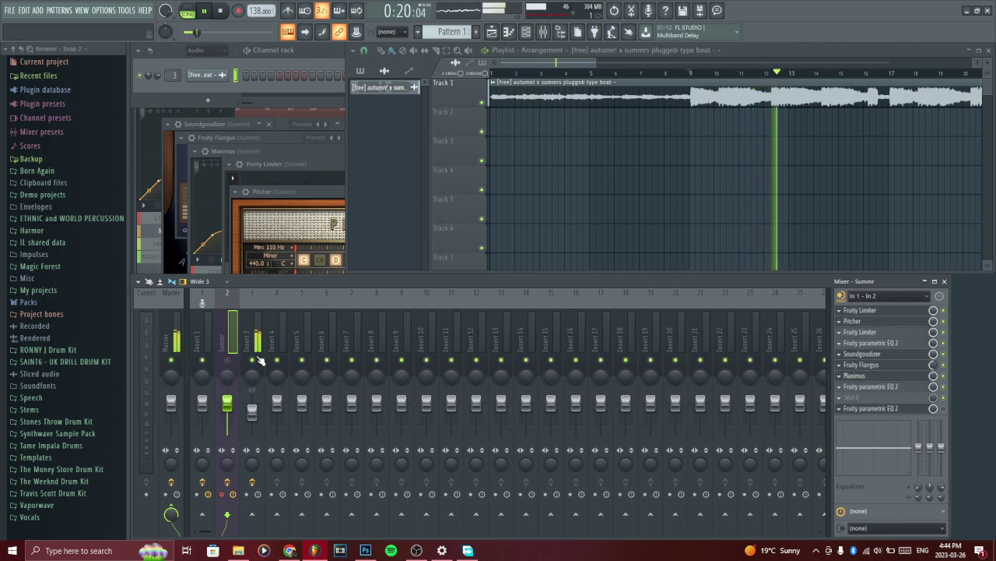
key(space)
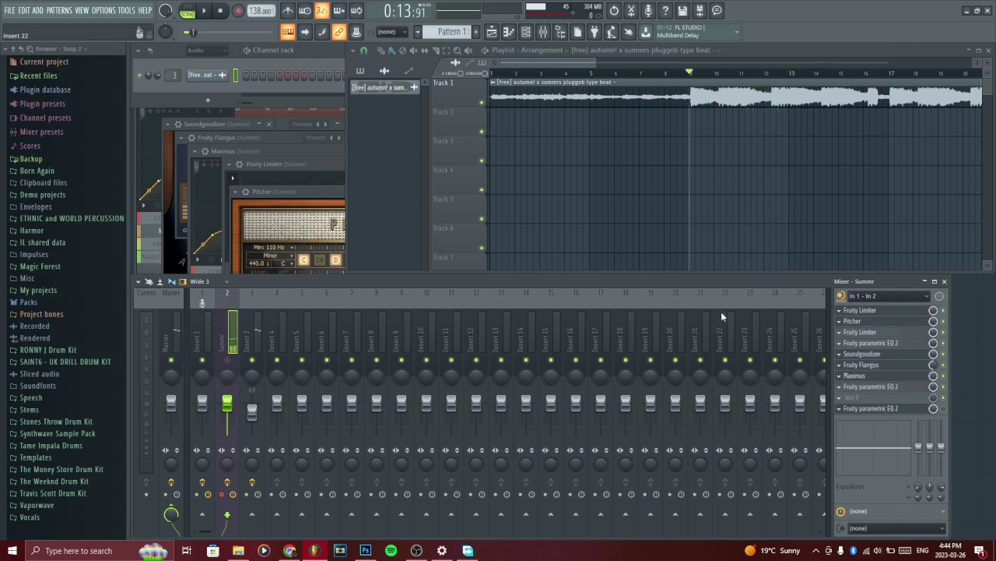
Open the second Fruity Limiter (COMP mode, 3.7 dB gain) and move its window lower right
click(873, 331)
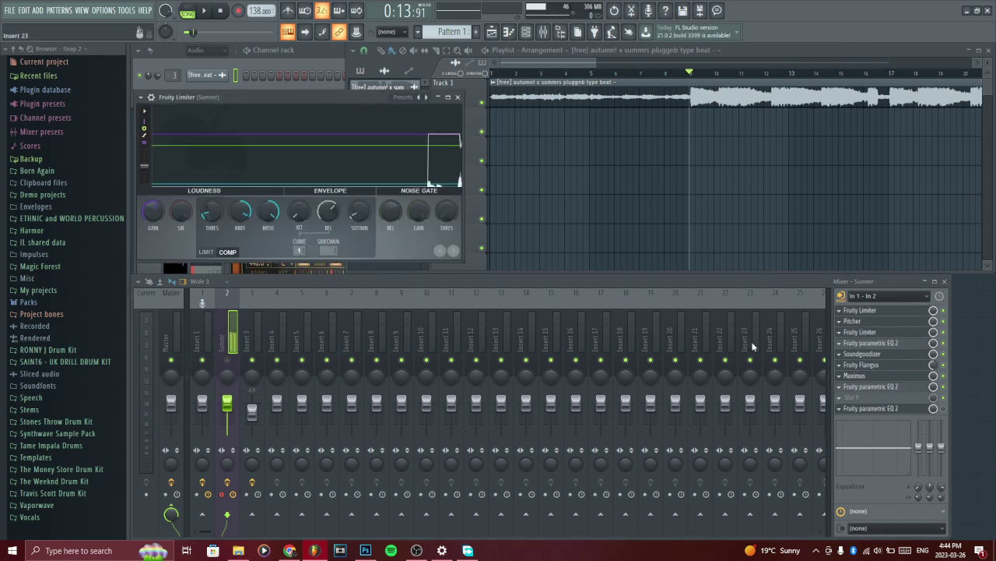
drag(243, 93, 417, 159)
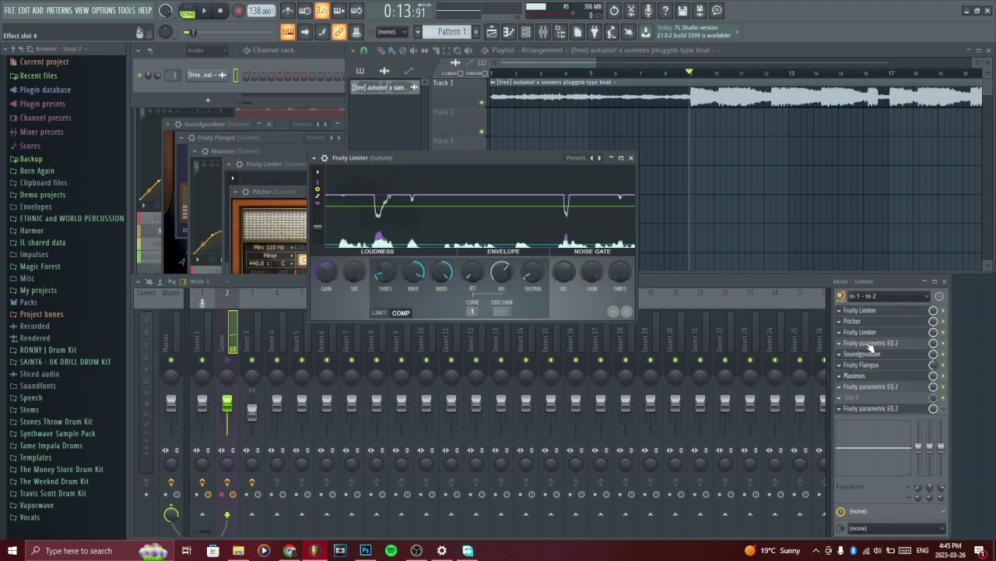
Open the first parametric EQ 2 and narrow band 5 to -3.5 dB at 6312 Hz
click(871, 344)
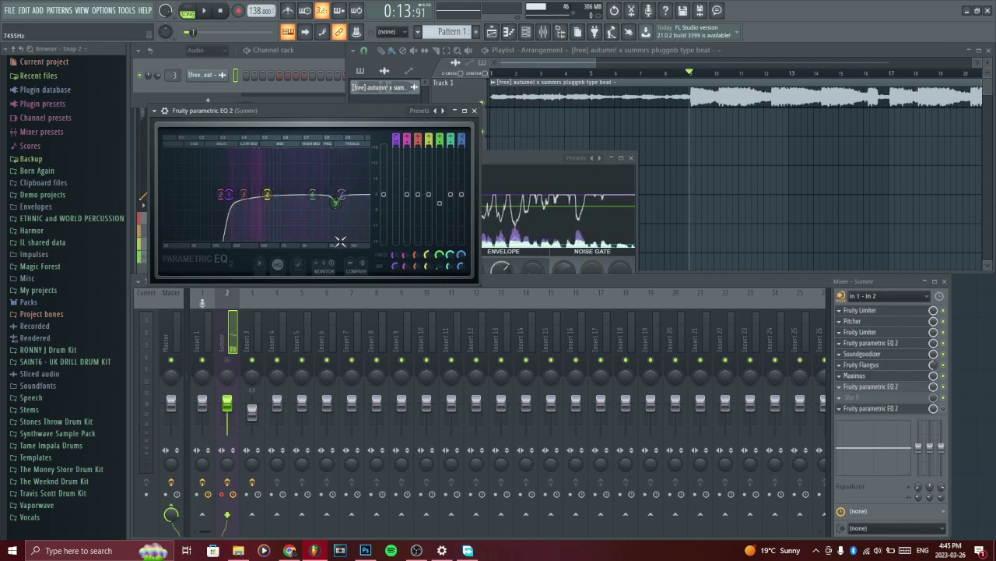
drag(337, 204, 336, 207)
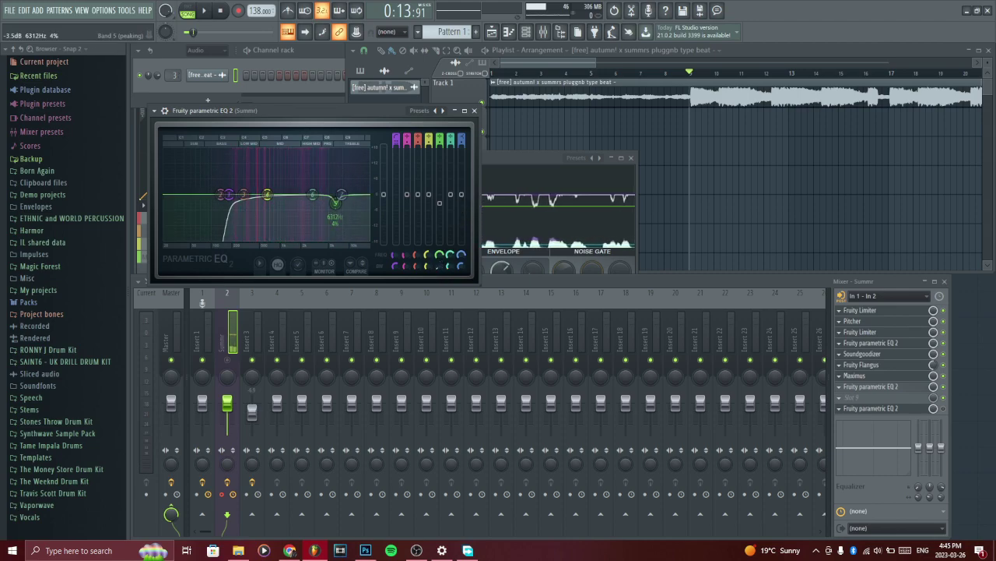
scroll(336, 202, down, 1)
scroll(336, 202, up, 2)
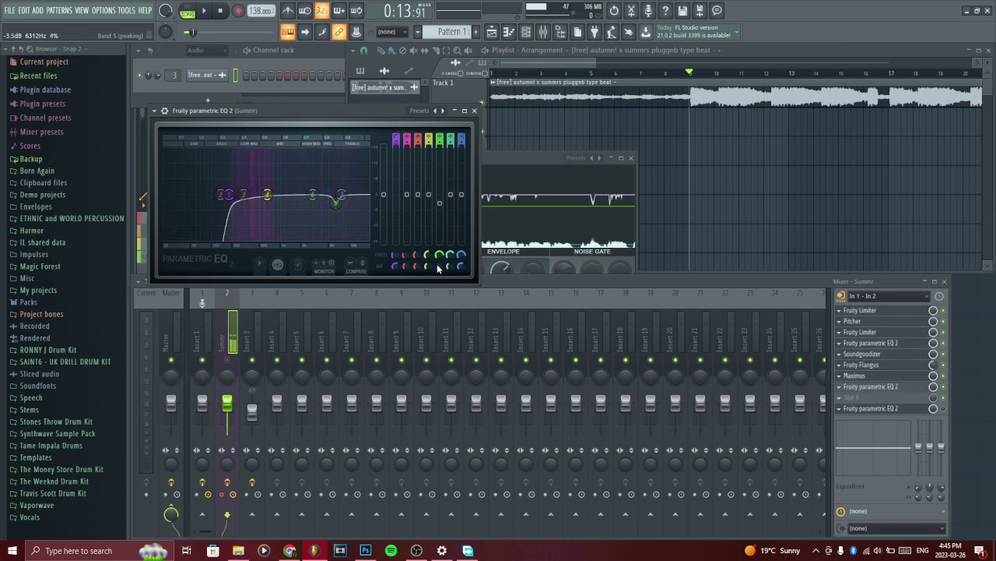
scroll(336, 204, down, 5)
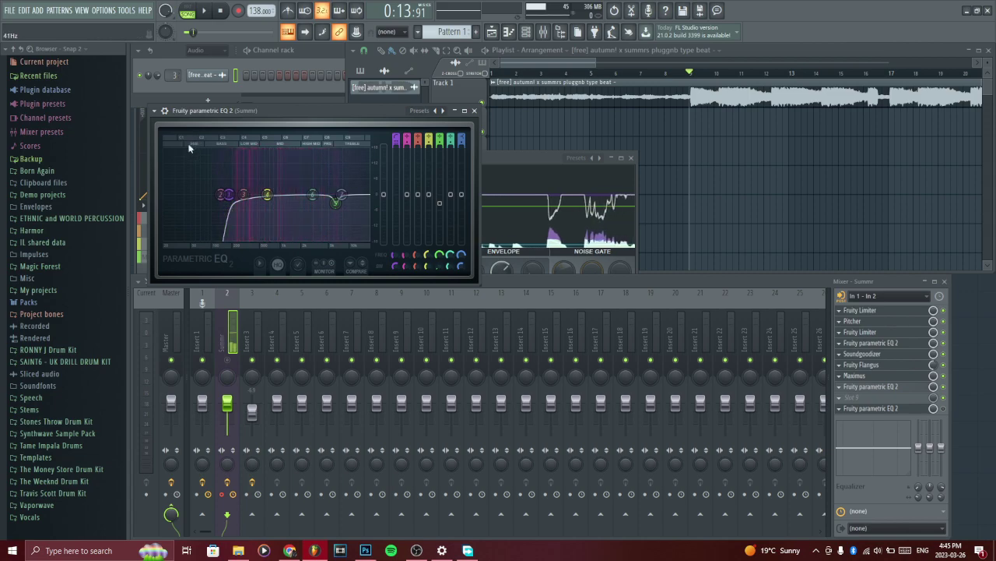
Check band 1's options and leave its steep high-pass unchanged
right_click(233, 197)
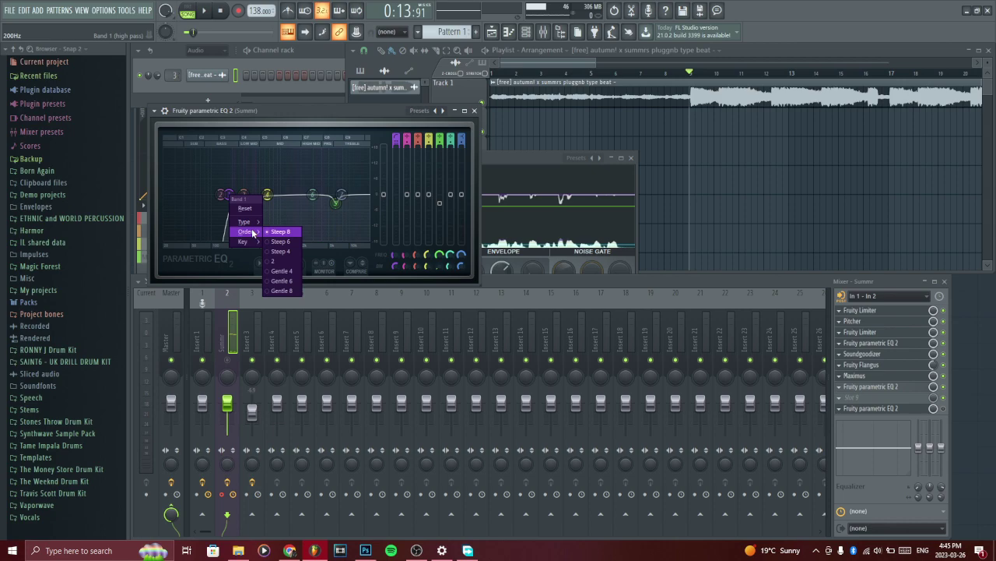
mouse_move(244, 222)
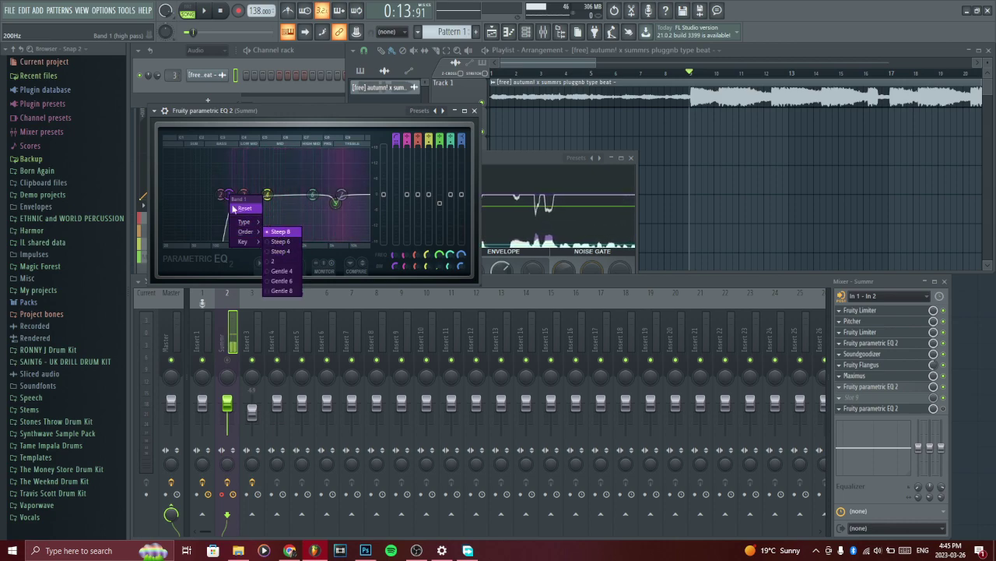
click(234, 111)
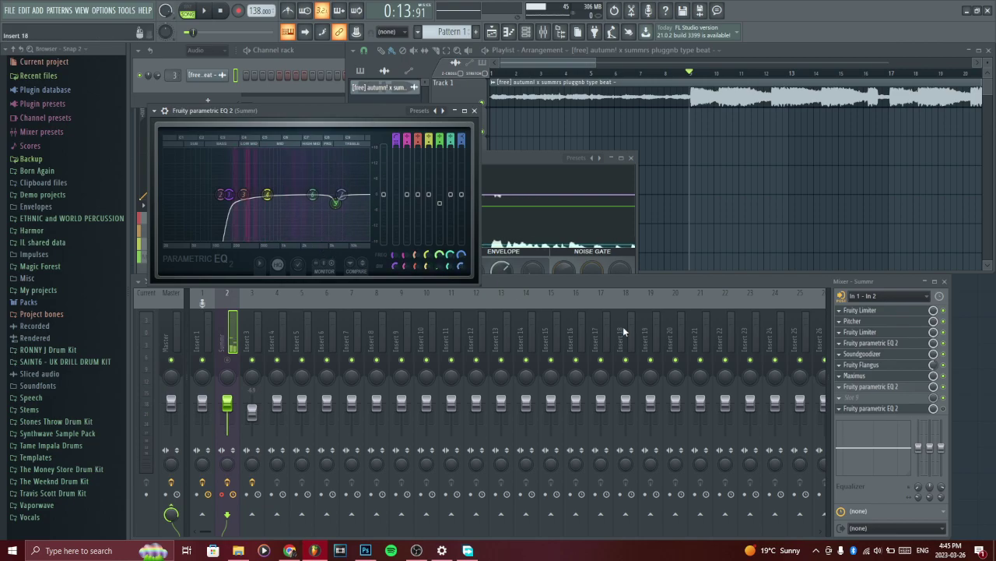
Open the Summr insert's Soundgoodizer and switch it to mode D
click(888, 355)
click(887, 355)
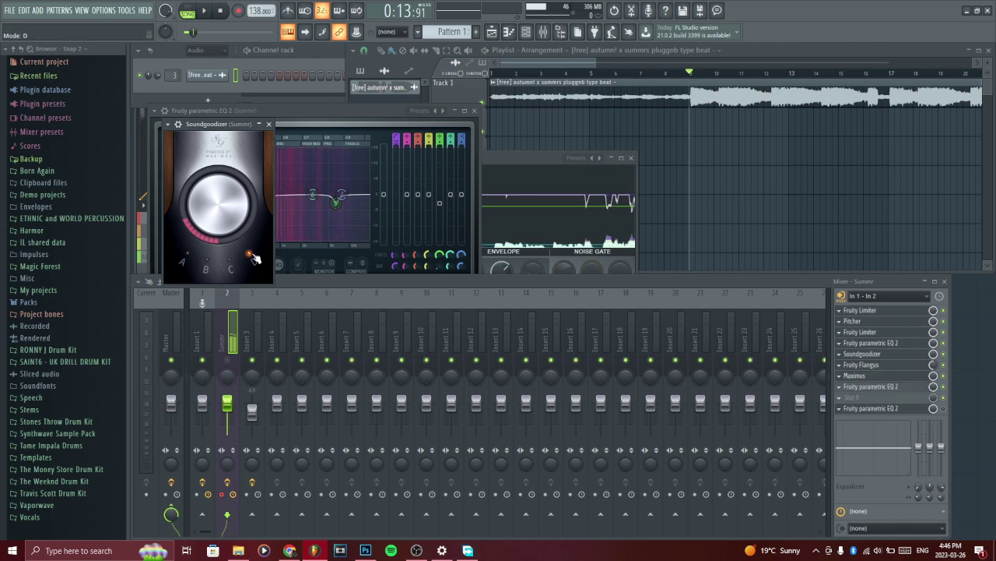
scroll(249, 255, up, 1)
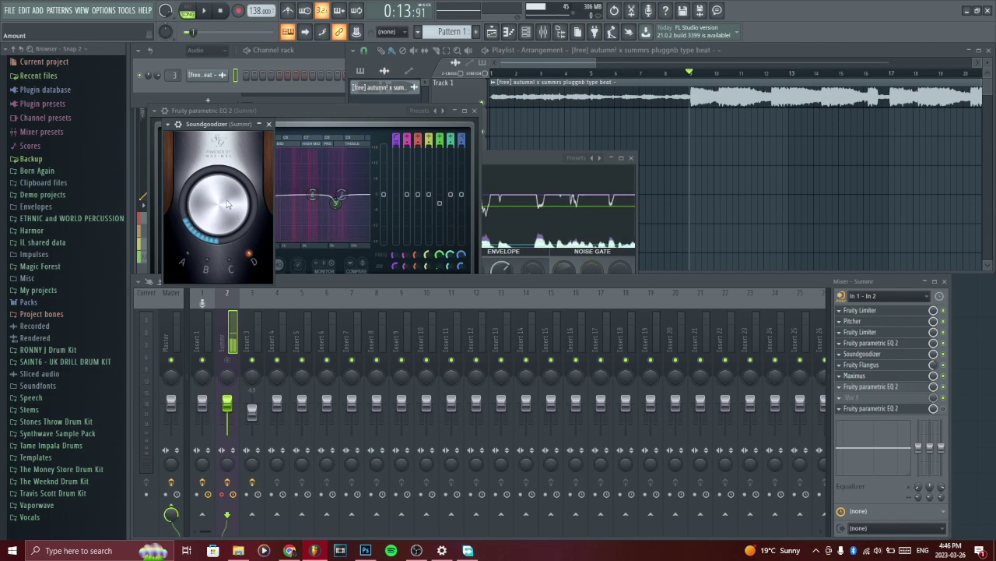
click(945, 365)
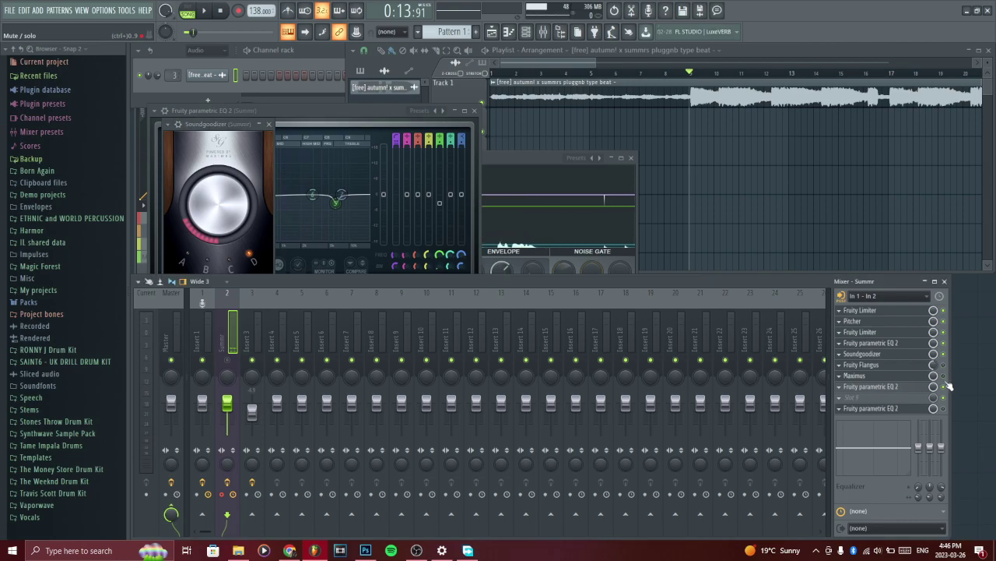
click(226, 360)
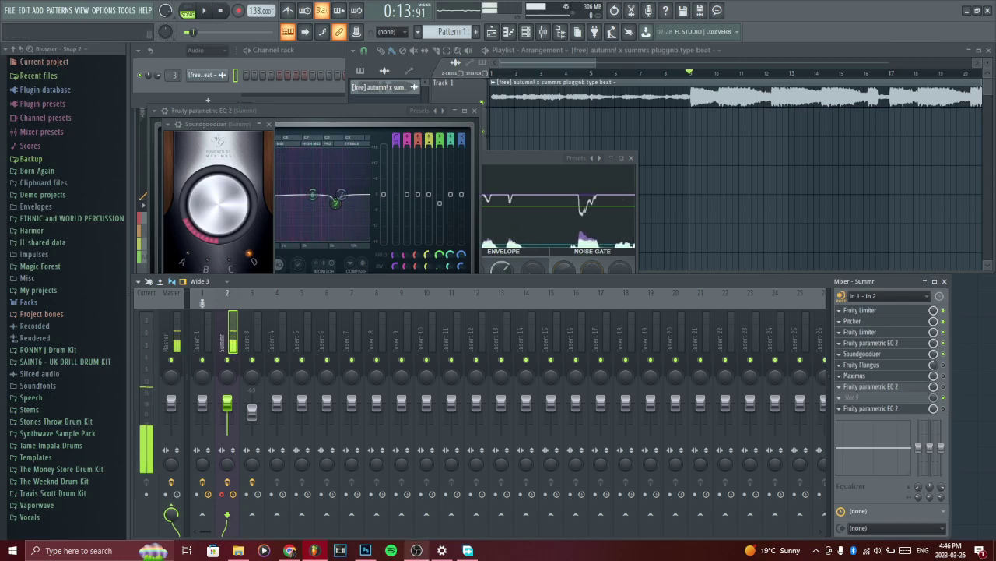
click(417, 551)
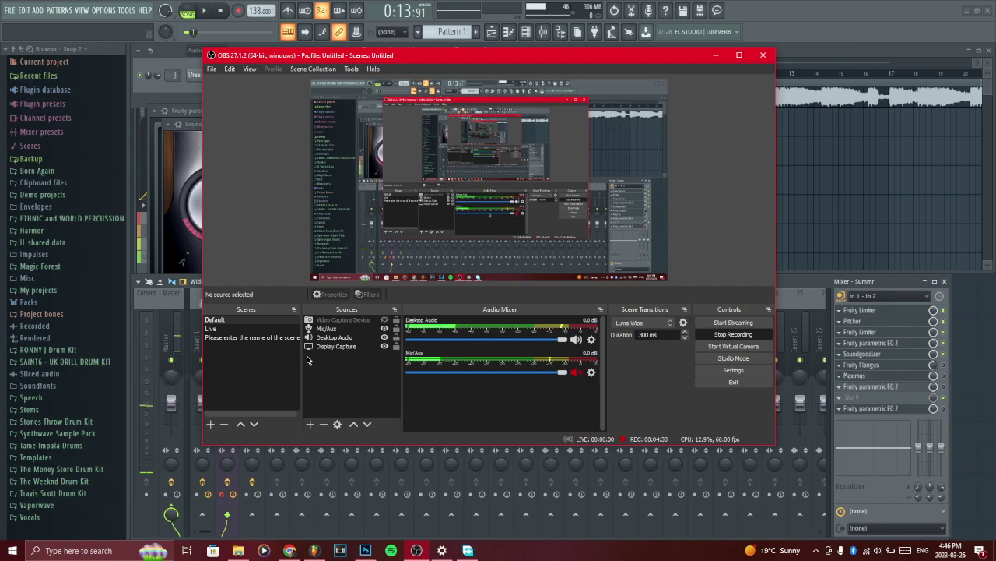
click(195, 327)
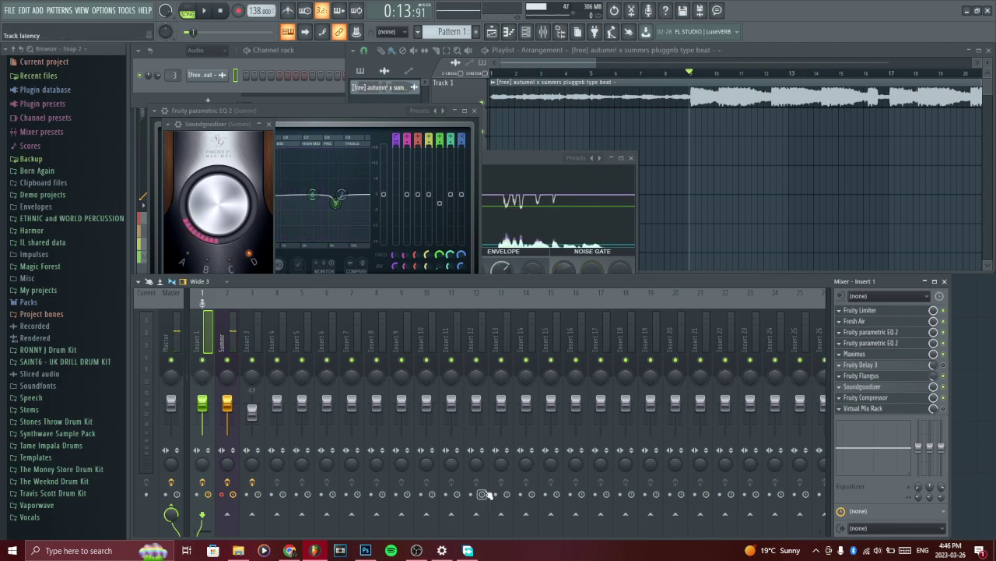
click(255, 334)
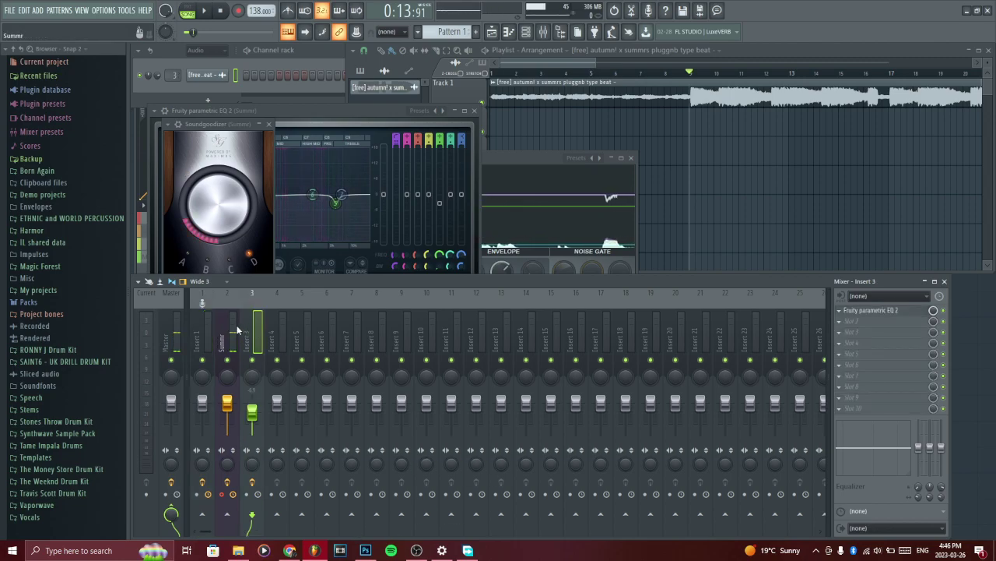
click(227, 335)
click(417, 550)
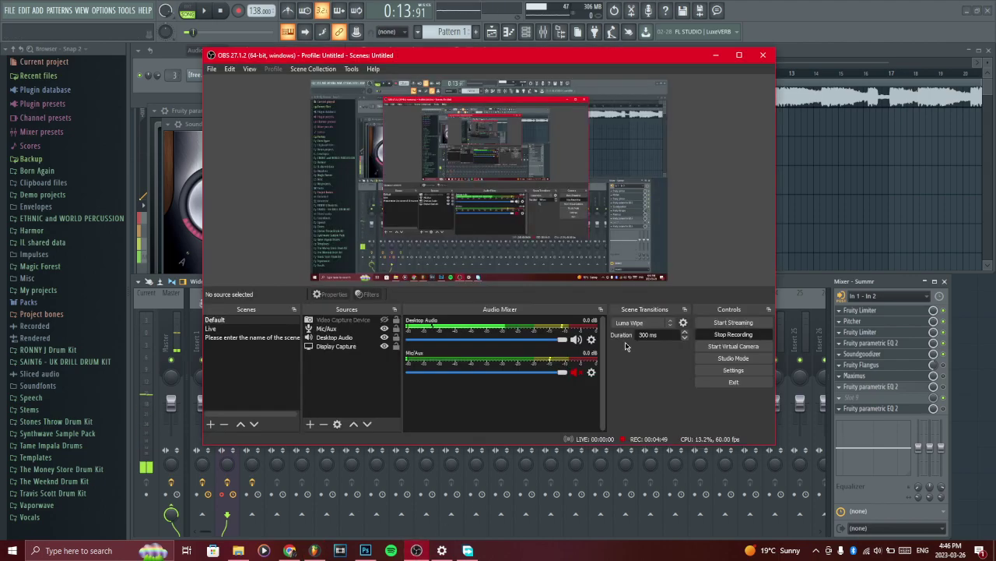
click(314, 550)
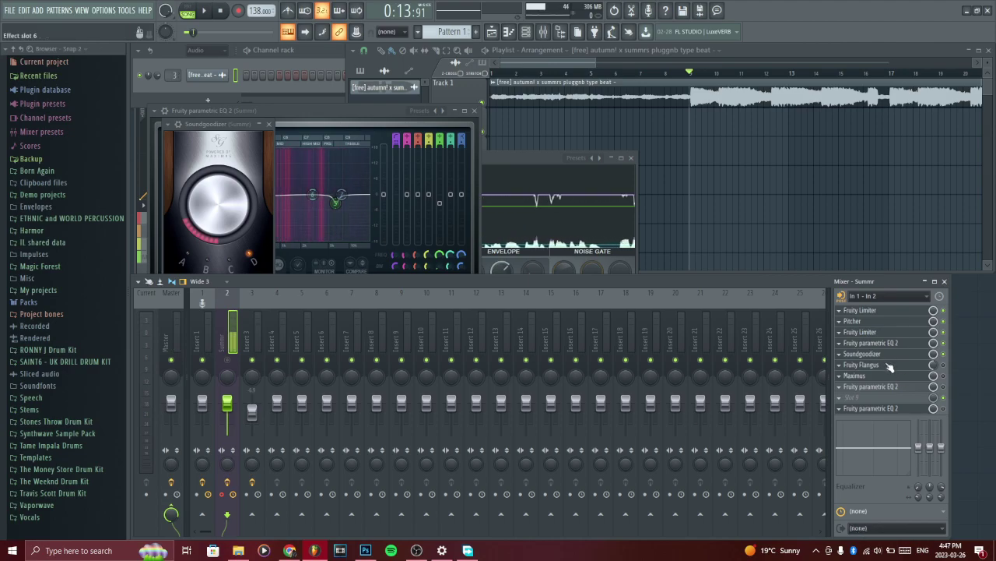
click(920, 365)
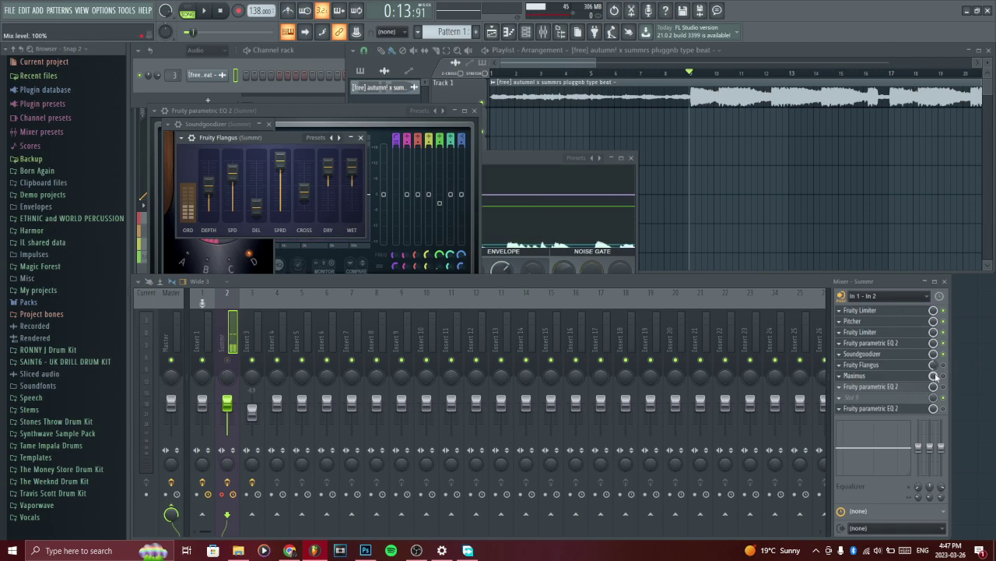
click(417, 551)
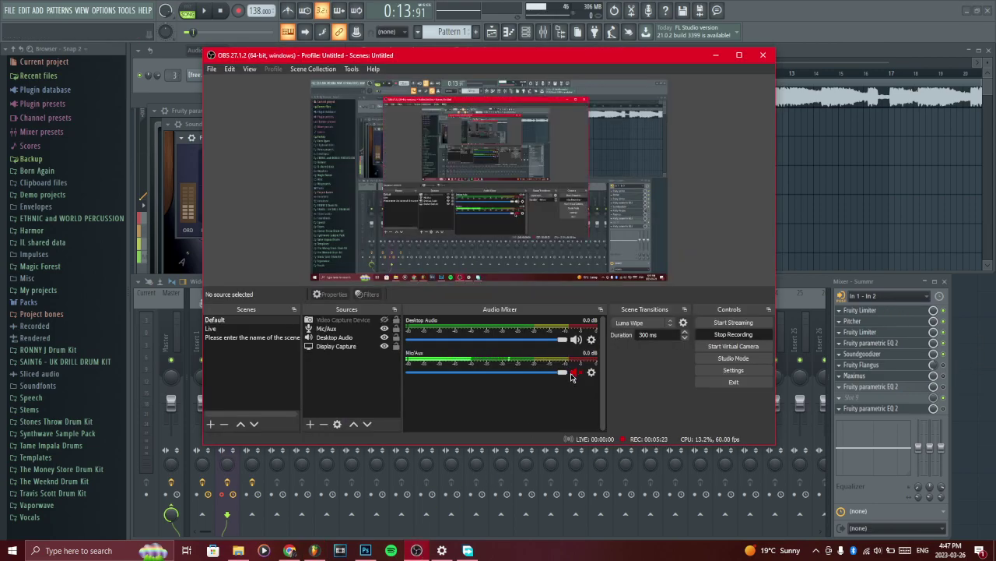
click(193, 360)
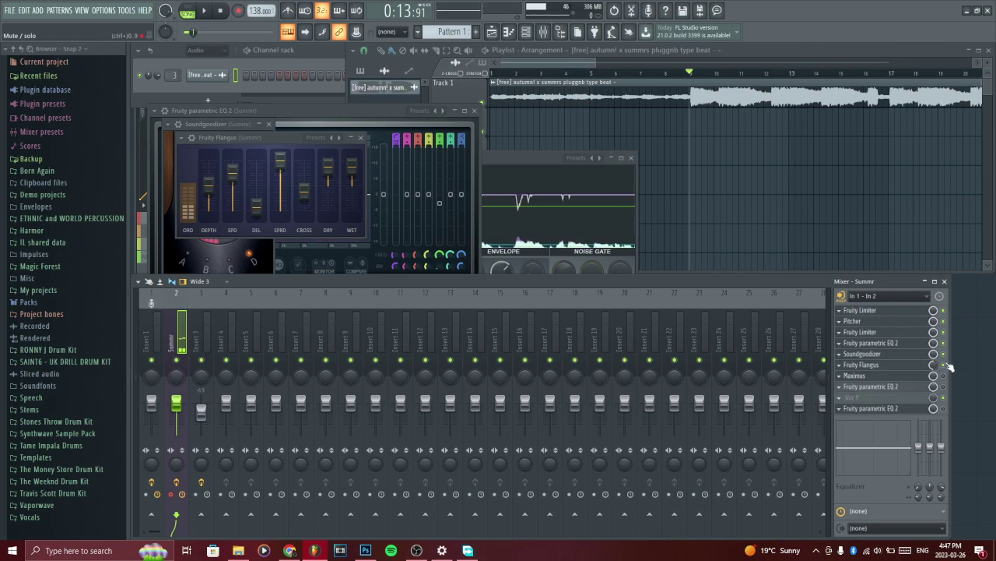
click(417, 550)
click(785, 330)
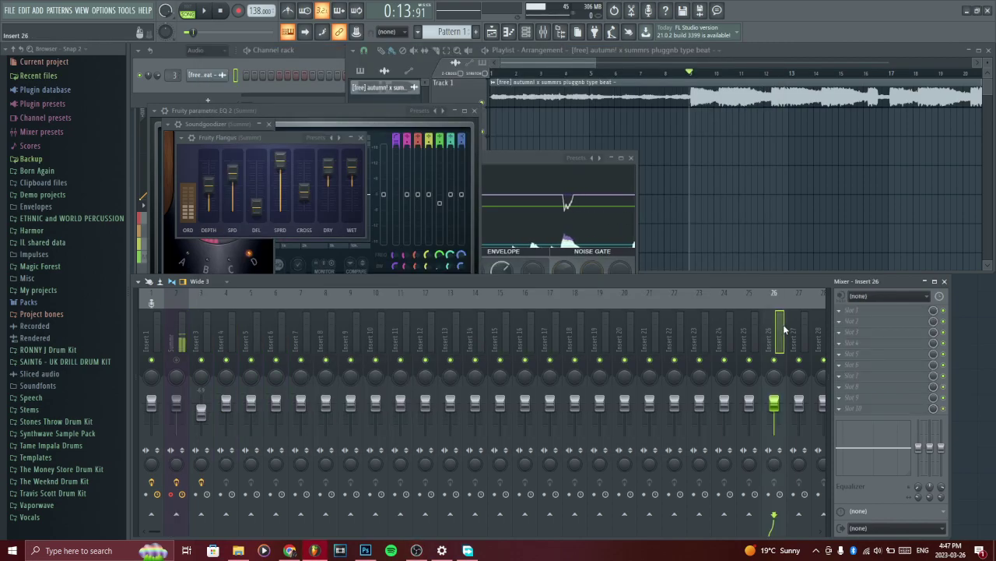
click(179, 330)
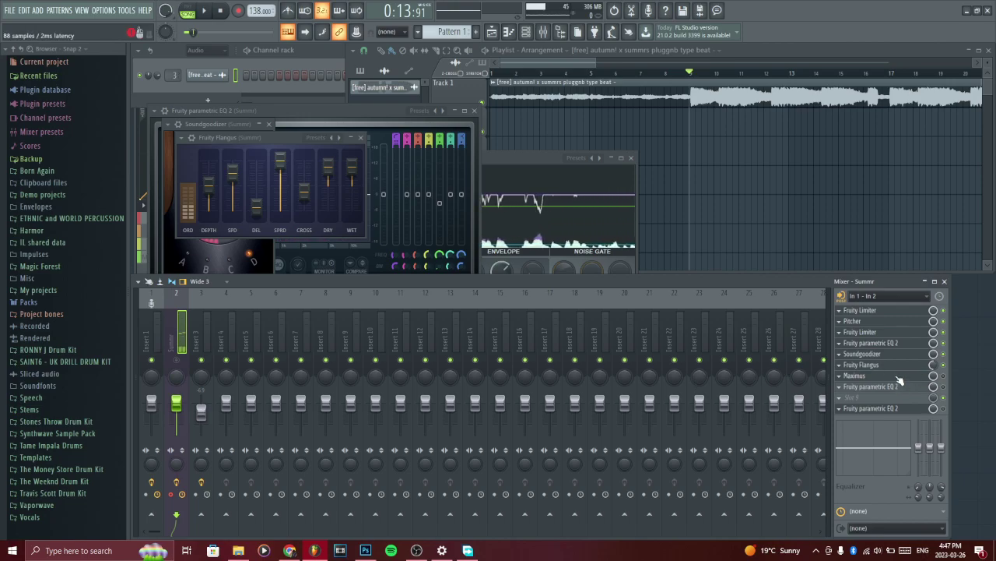
Open Maximus on the Summr insert and load the De-esser split-band preset
click(417, 551)
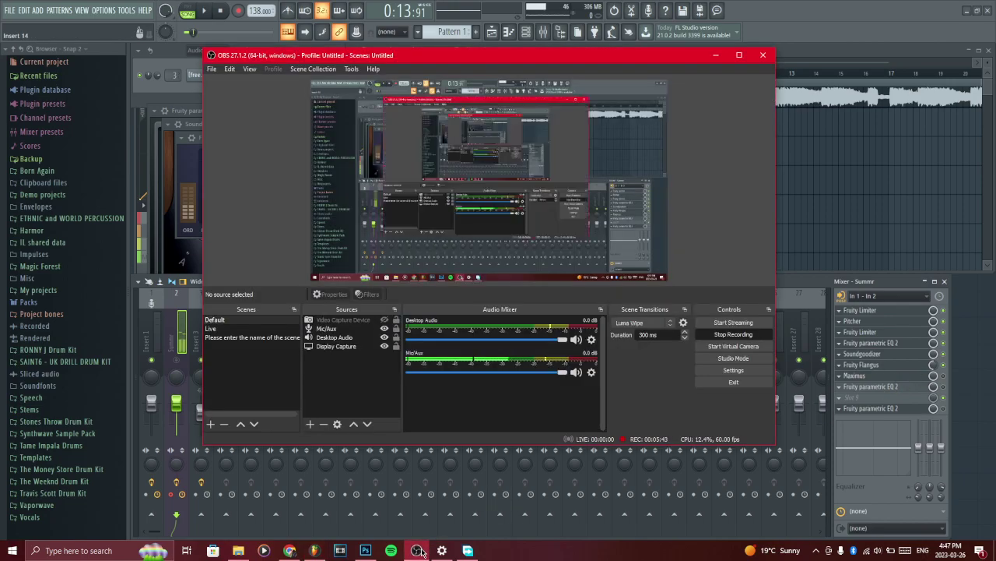
click(861, 364)
click(855, 375)
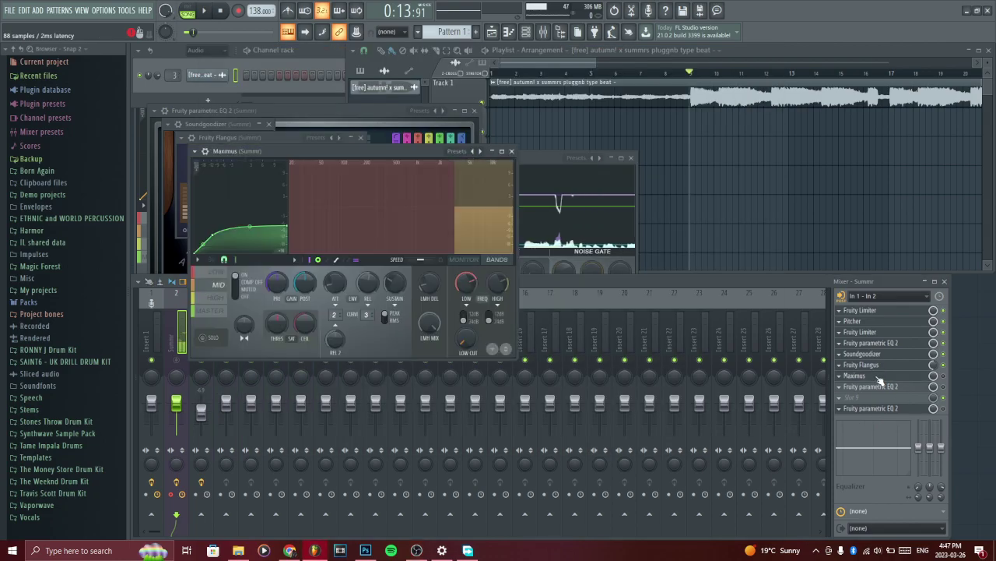
click(460, 151)
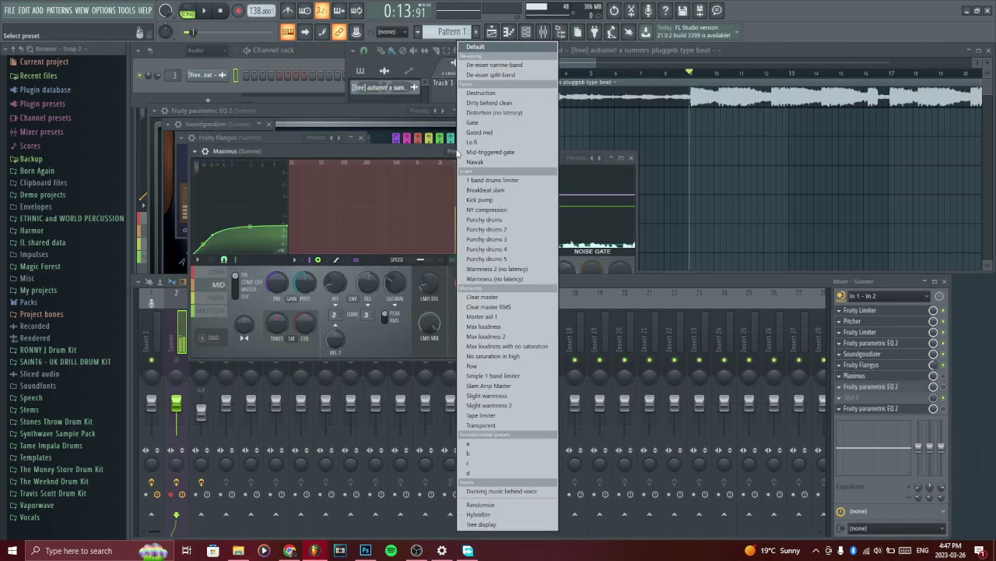
click(493, 75)
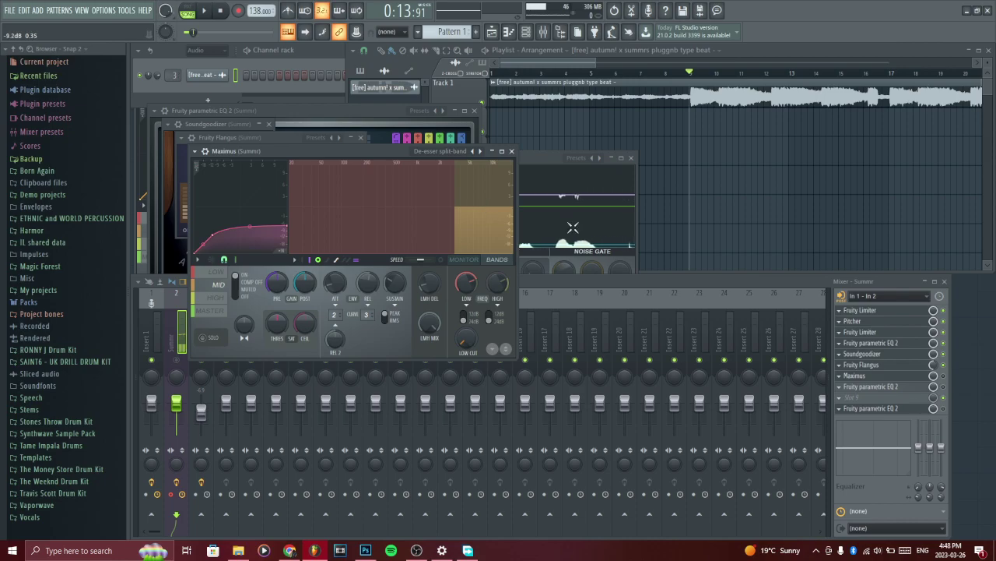
Show the post-Maximus parametric EQ's mid dip and high lift without changing presets
click(897, 387)
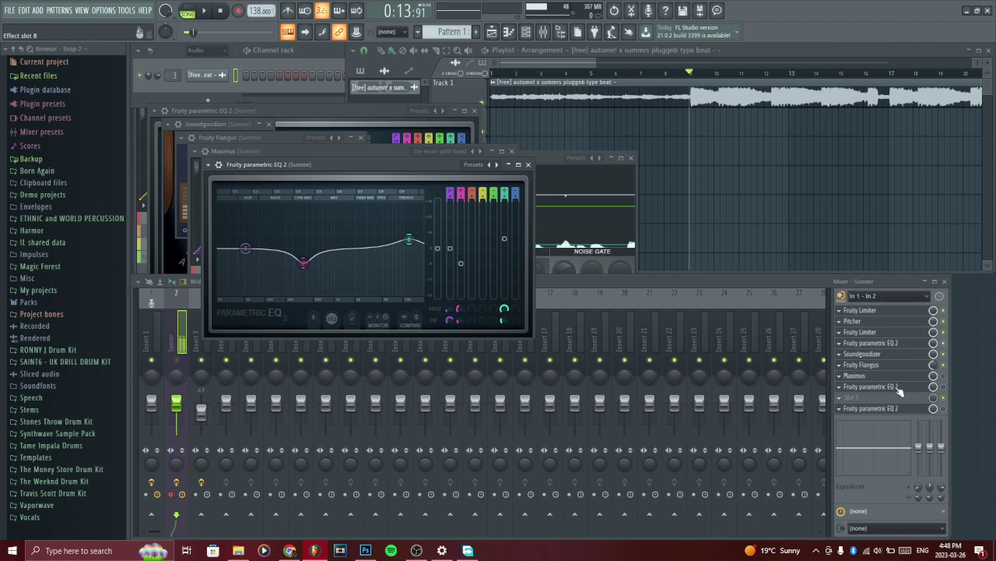
click(467, 165)
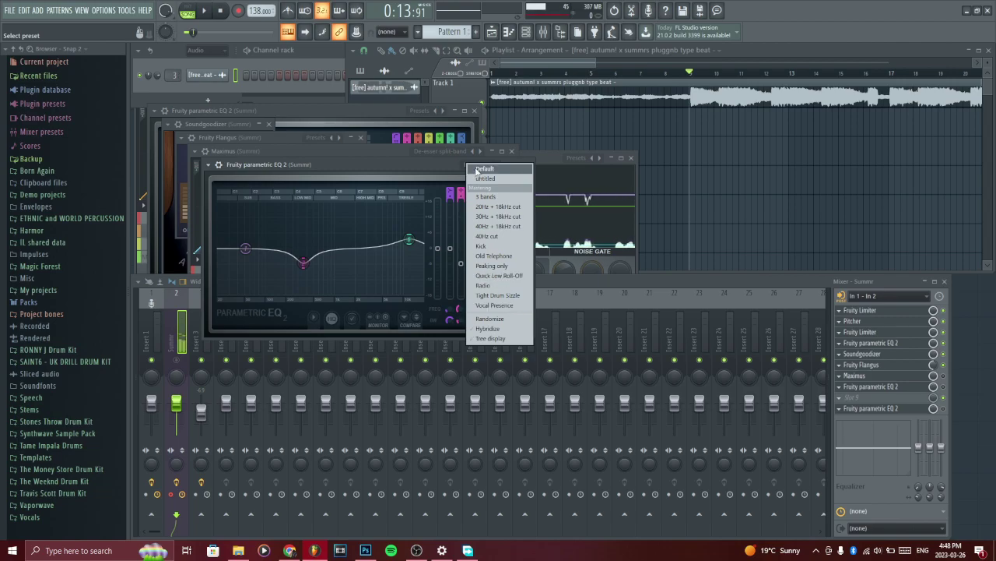
click(251, 178)
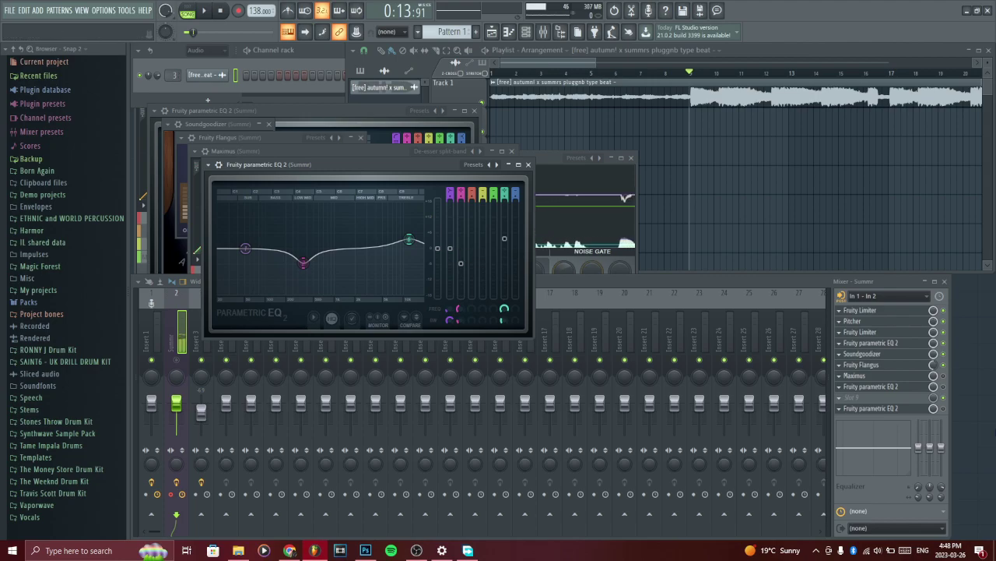
click(945, 382)
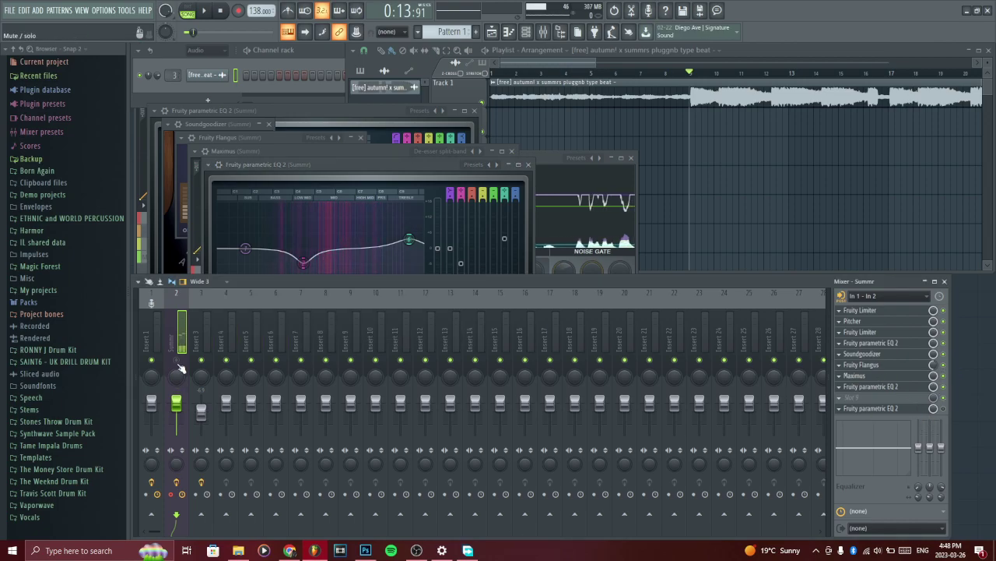
Play the arrangement, muting Track 1 briefly and then unmuting it
click(416, 551)
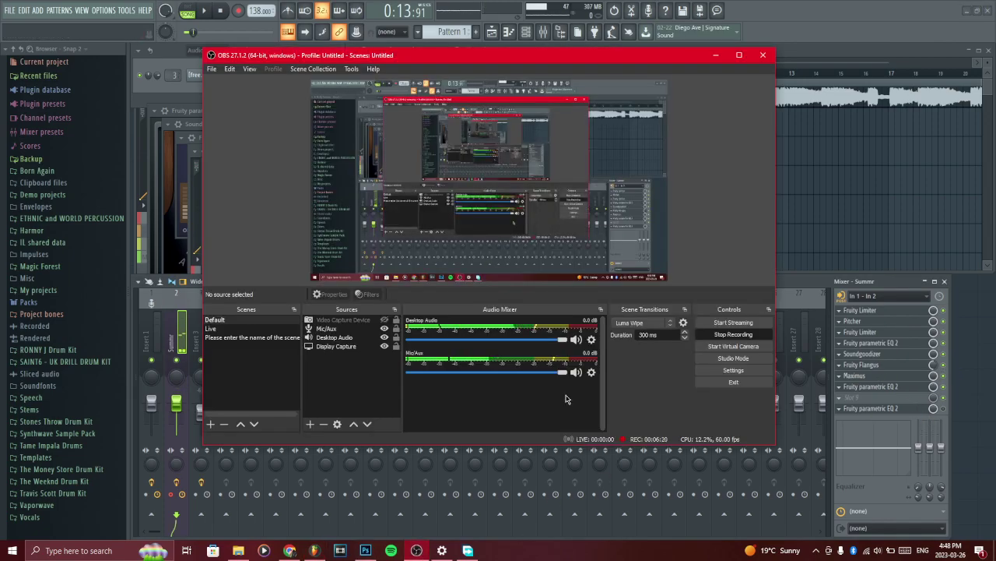
click(715, 55)
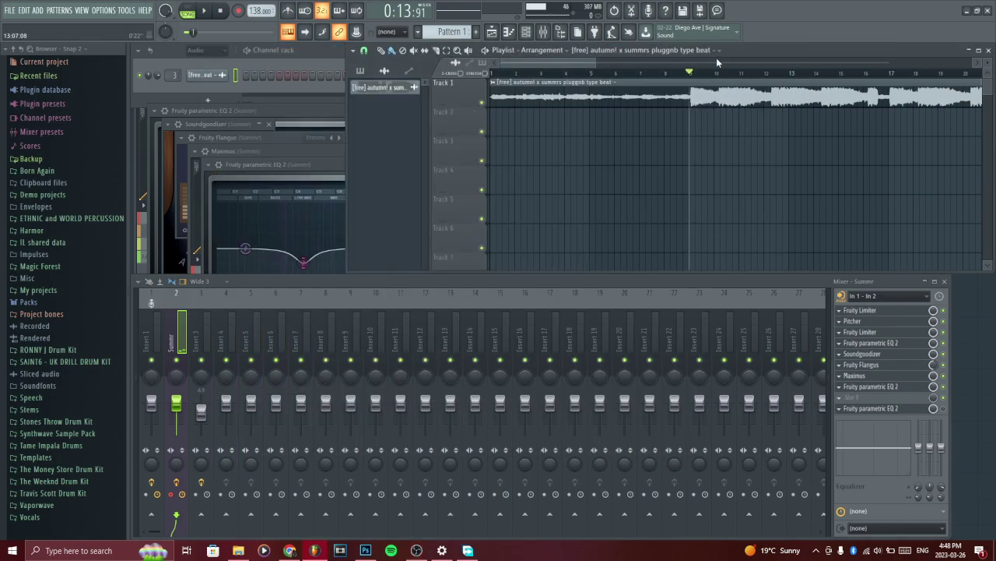
key(space)
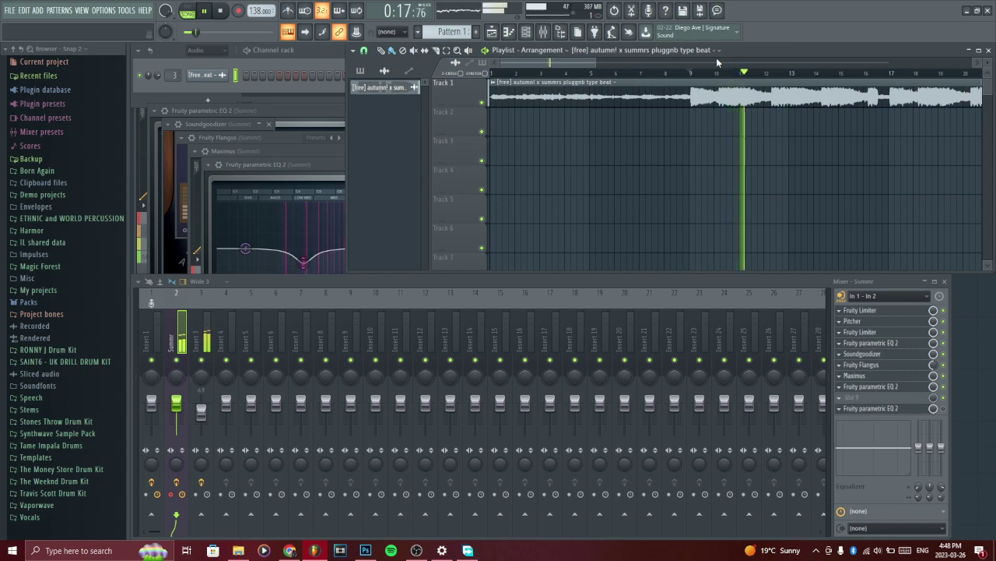
click(483, 104)
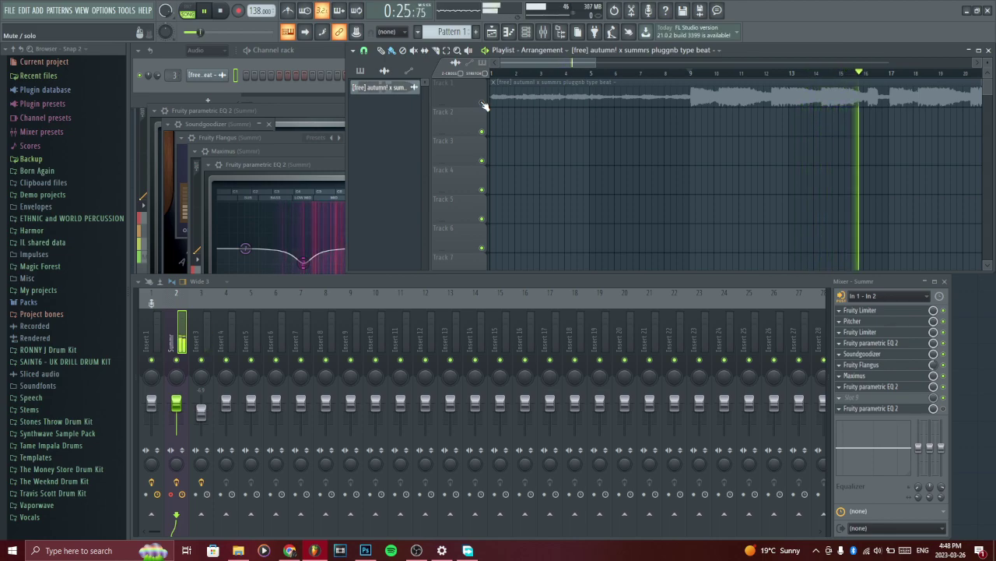
click(483, 104)
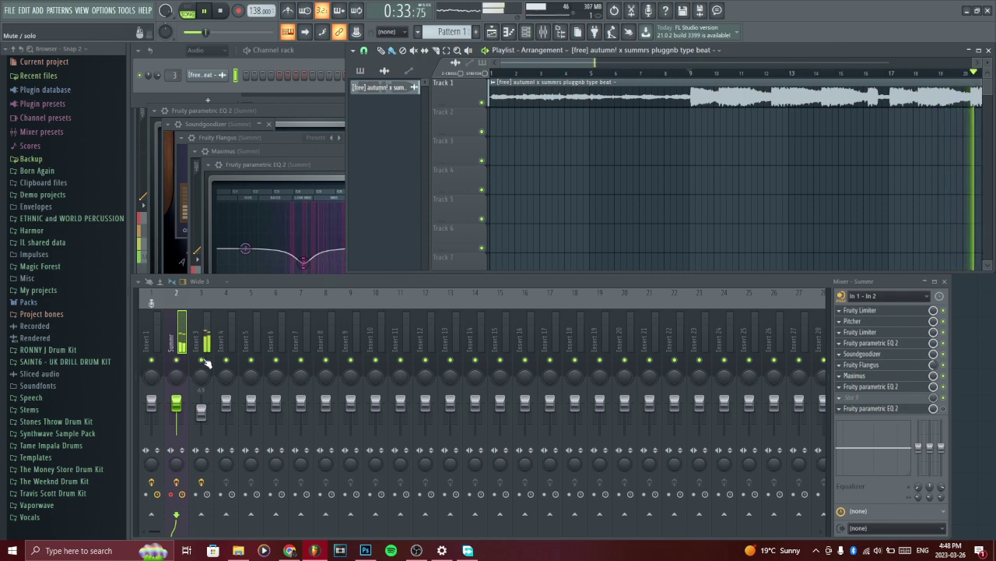
click(417, 551)
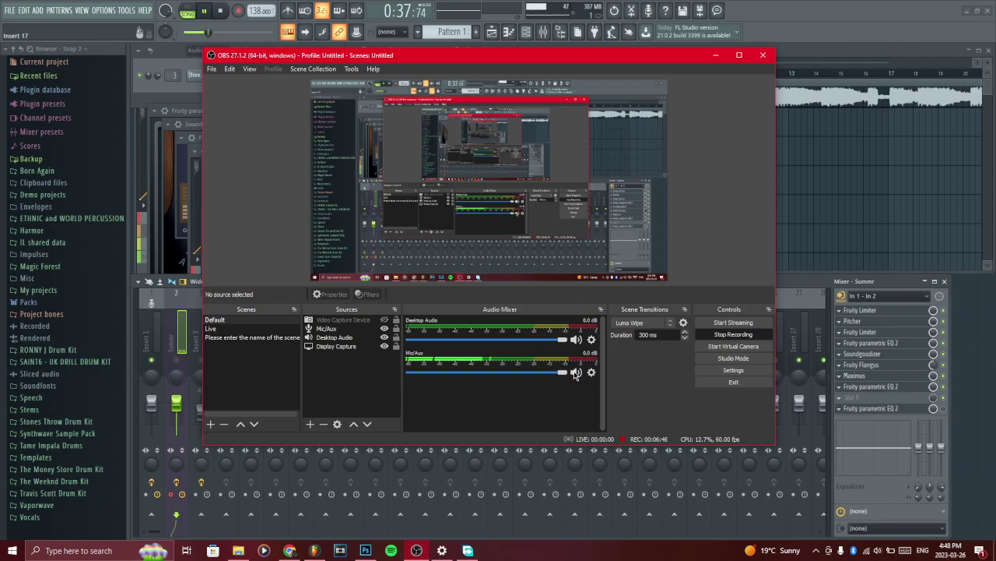
click(796, 279)
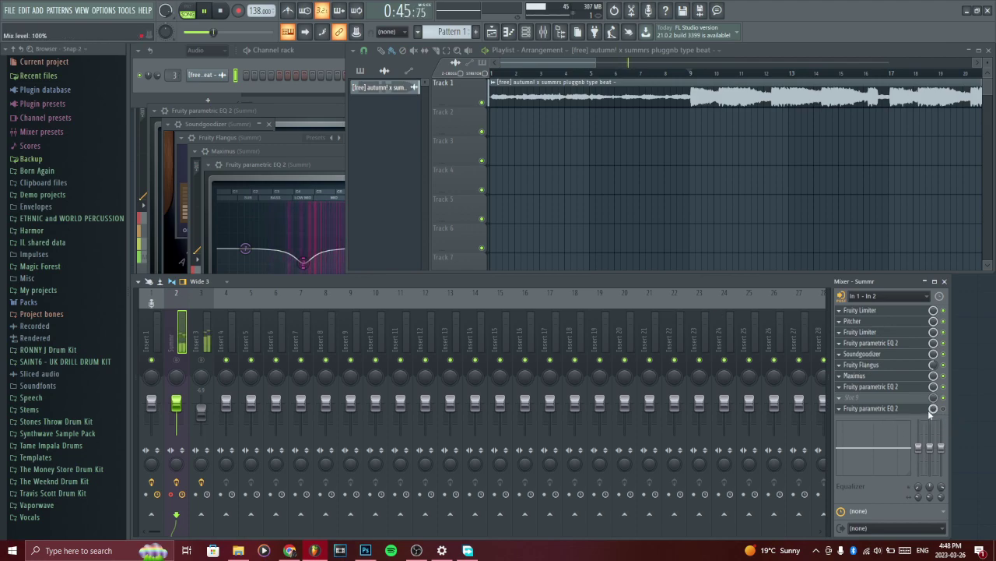
Open the Summr insert's last parametric EQ 2 to show its low-cut curve
click(909, 411)
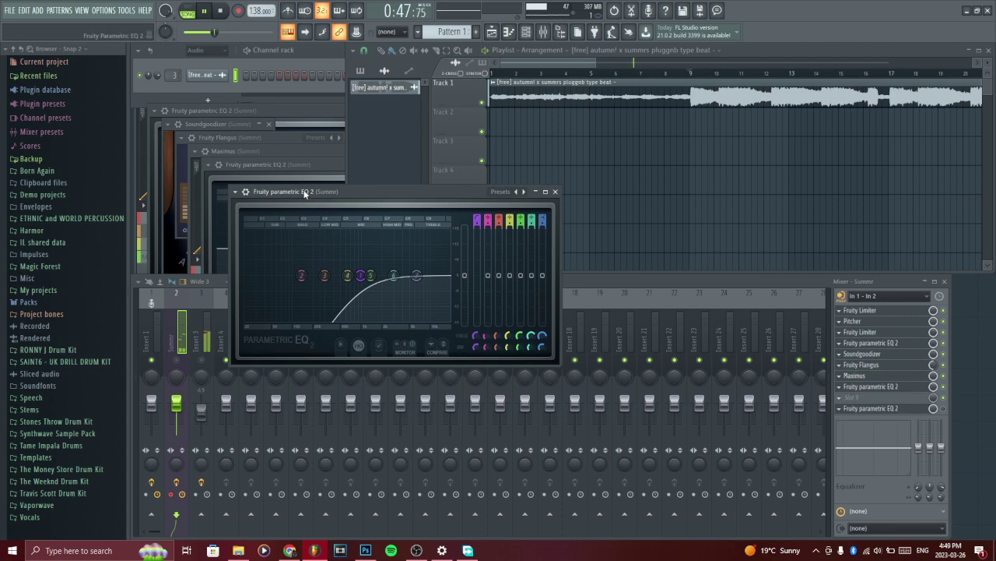
drag(305, 194, 307, 193)
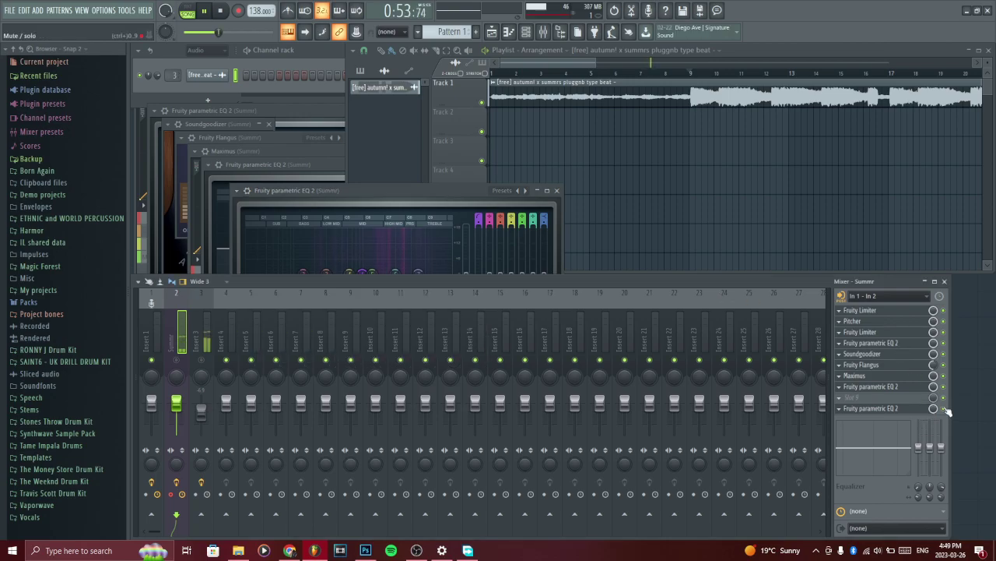
click(416, 551)
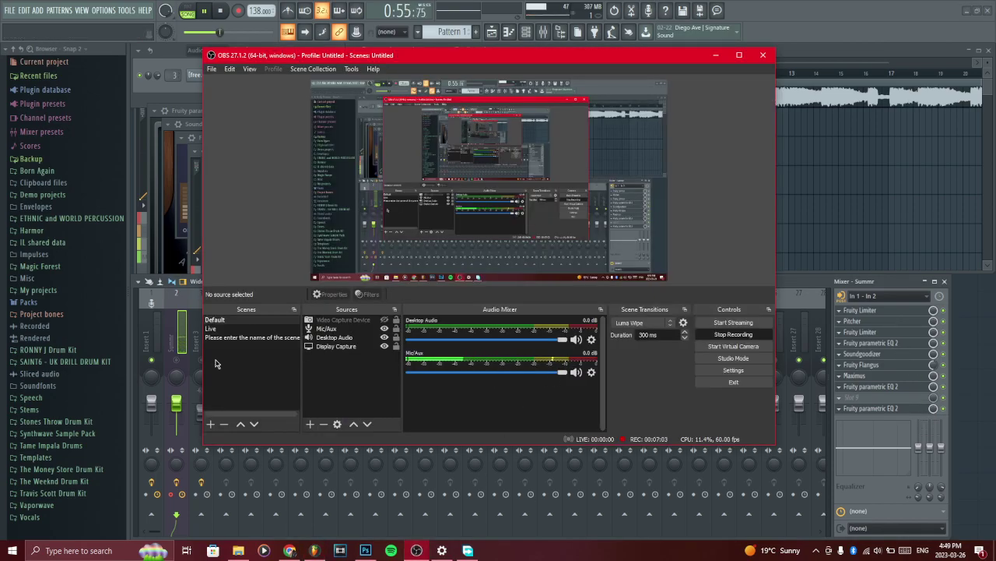
click(377, 475)
click(417, 551)
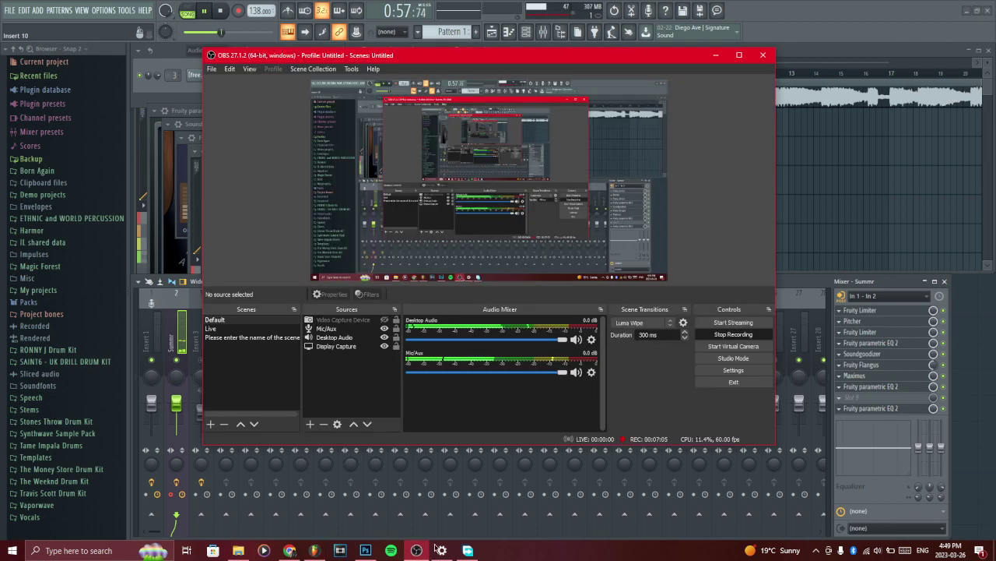
click(180, 309)
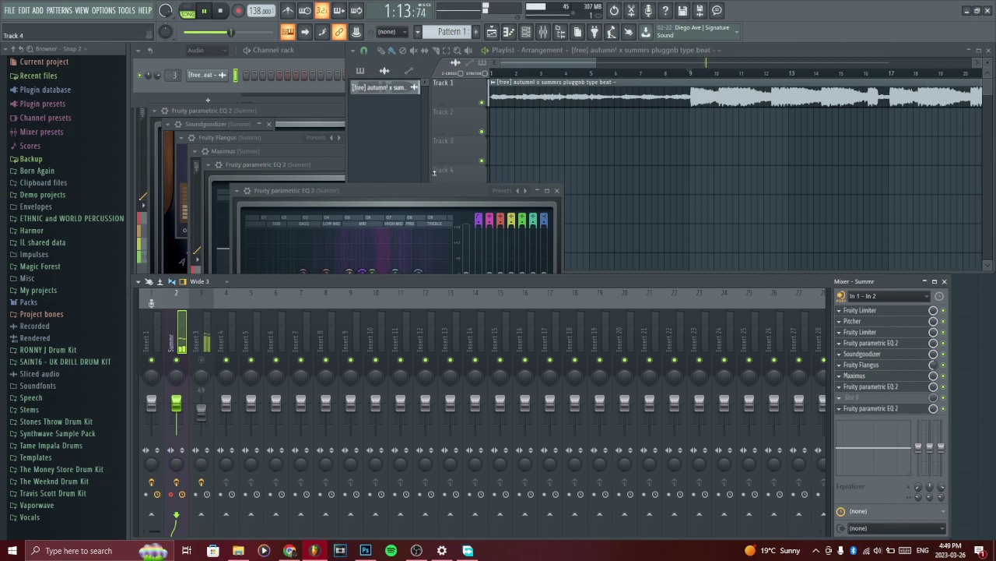
Move the EQ window up and right, then mute the Summr mixer track
drag(428, 192, 484, 128)
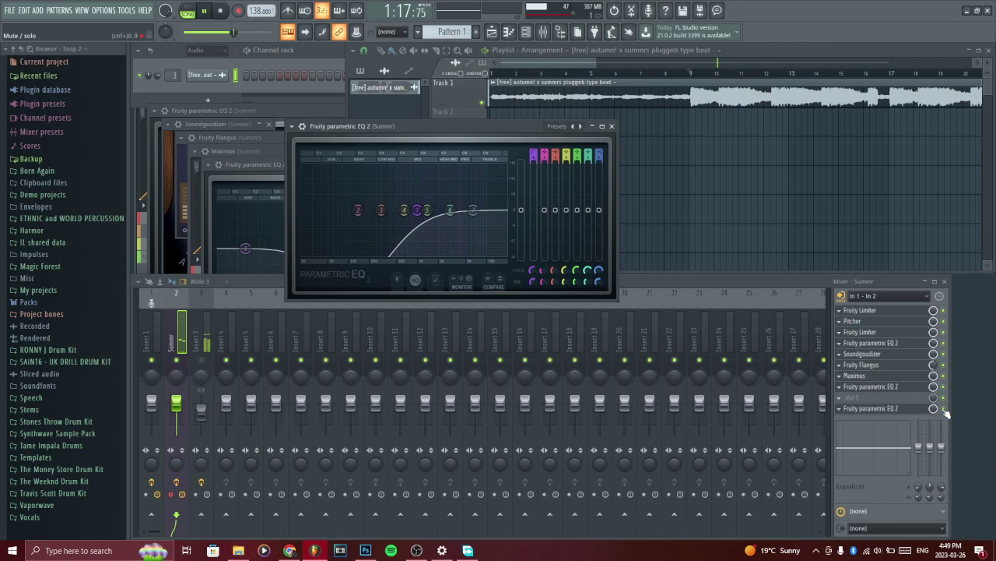
click(416, 550)
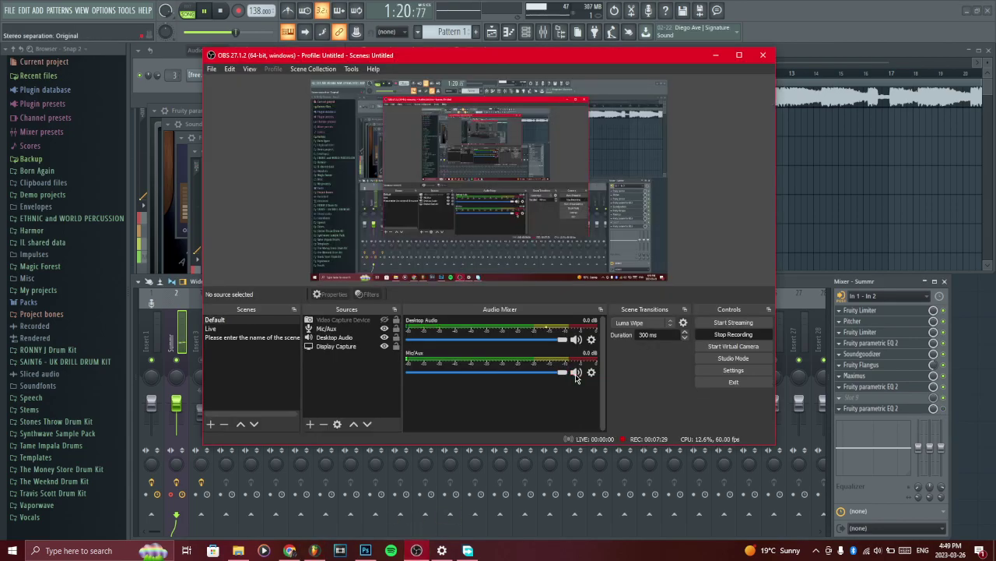
click(815, 275)
click(178, 360)
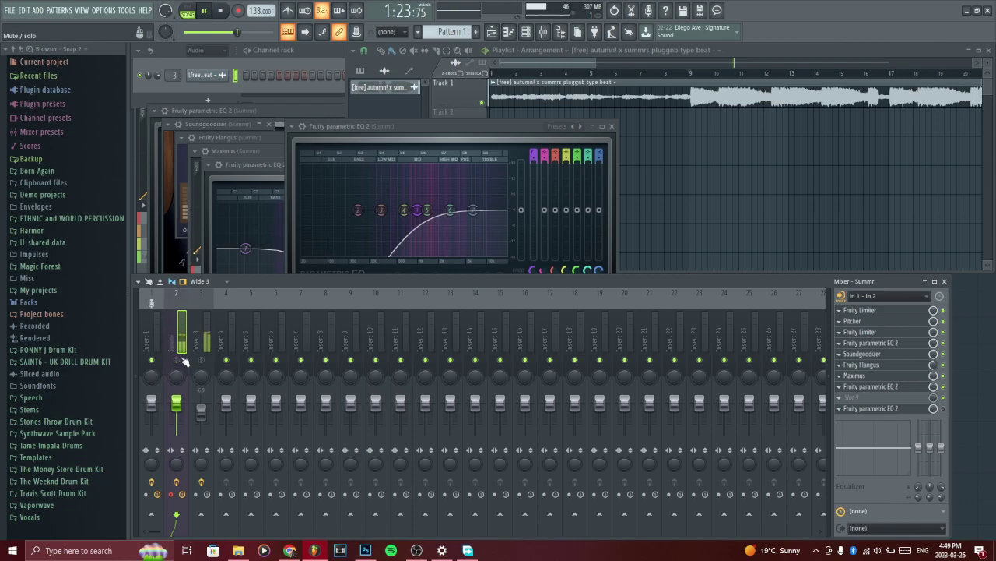
Zoom the playlist out to the whole song, then bring up the SUMMRS Vocal Preset product page
drag(593, 64, 888, 64)
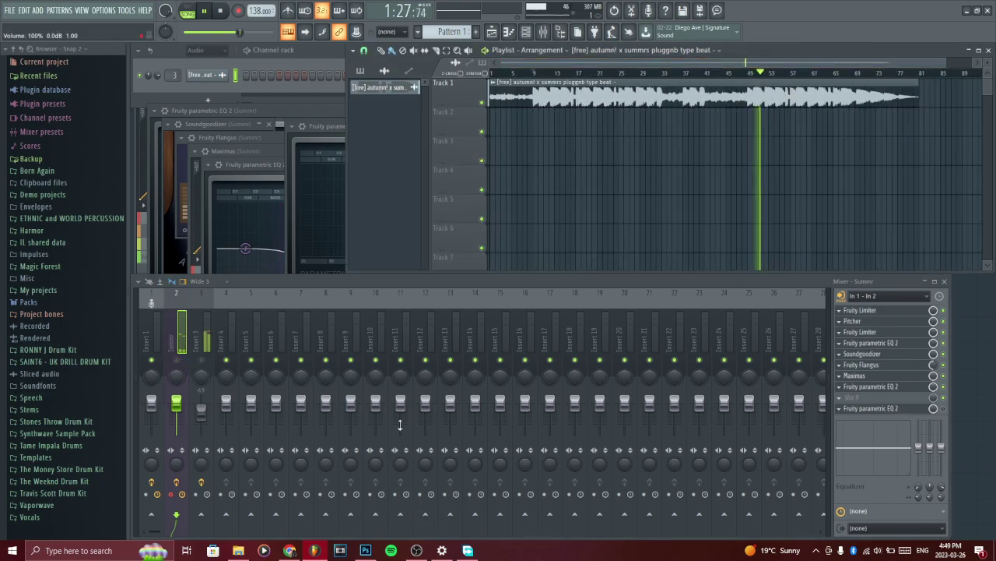
click(290, 551)
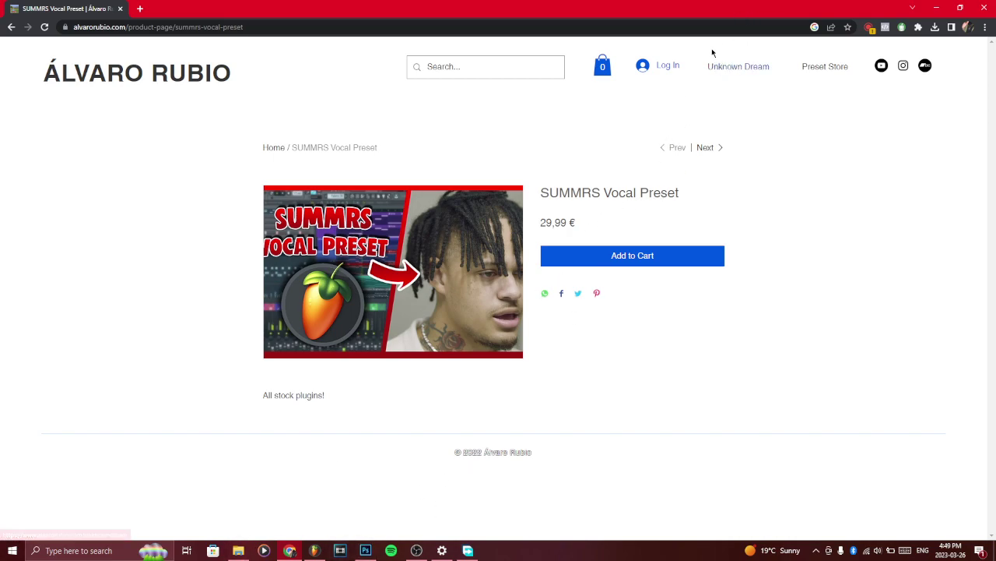
Clear the accidental text selection on the SUMMRS page and go back to the FL Studio project
drag(711, 48, 786, 137)
click(786, 137)
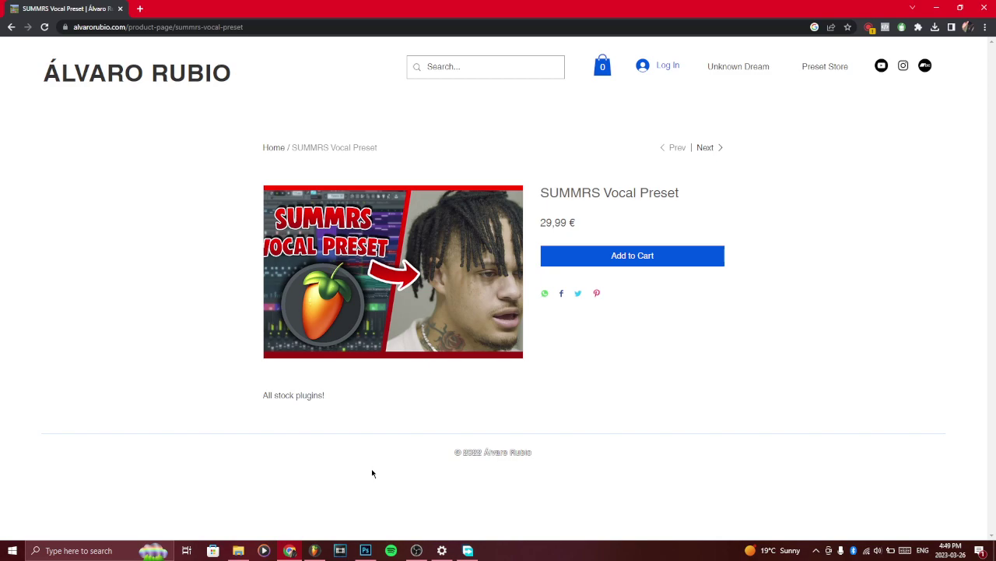
click(313, 550)
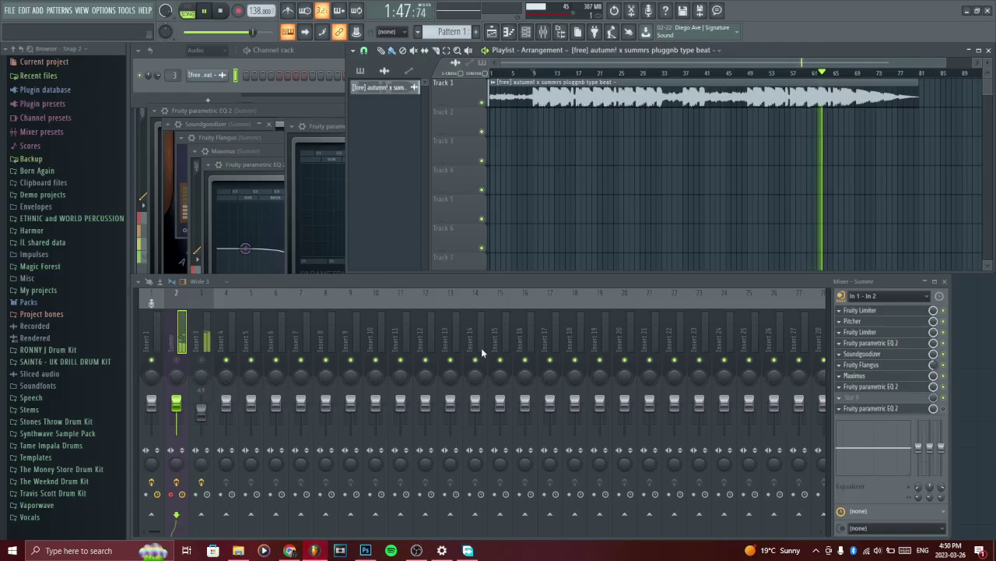